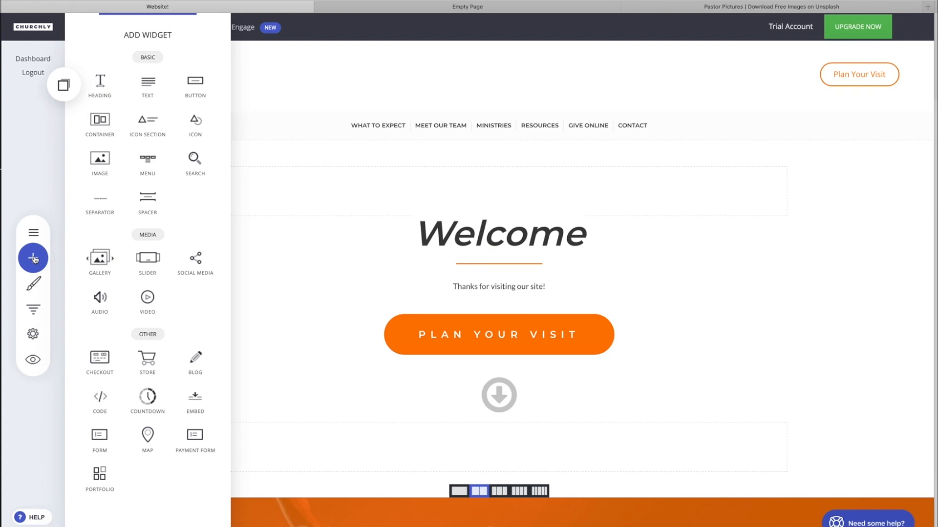
Look over the page's existing blocks from the header and Welcome section to the footer.
{"action": "left_click", "coordinate": [278, 273]}
{"action": "scroll", "coordinate": [303, 299], "scroll_direction": "down", "scroll_amount": 2}
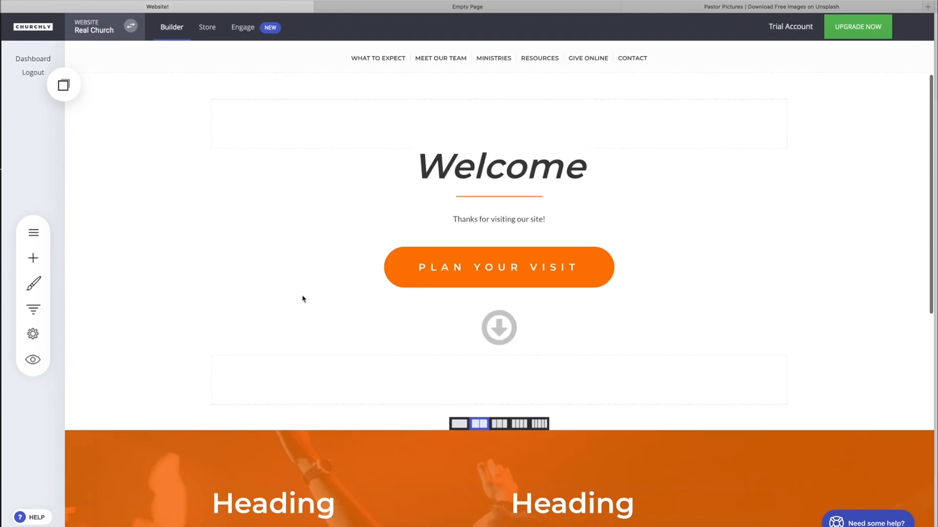
{"action": "scroll", "coordinate": [303, 299], "scroll_direction": "down", "scroll_amount": 10}
{"action": "scroll", "coordinate": [303, 313], "scroll_direction": "up", "scroll_amount": 5}
{"action": "scroll", "coordinate": [317, 303], "scroll_direction": "up", "scroll_amount": 2}
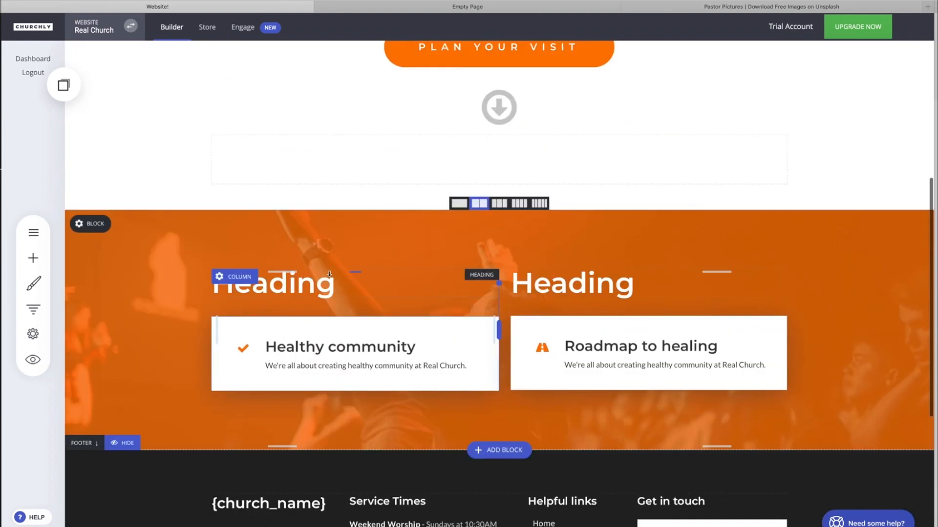
{"action": "scroll", "coordinate": [329, 273], "scroll_direction": "up", "scroll_amount": 4}
{"action": "scroll", "coordinate": [284, 235], "scroll_direction": "up", "scroll_amount": 5}
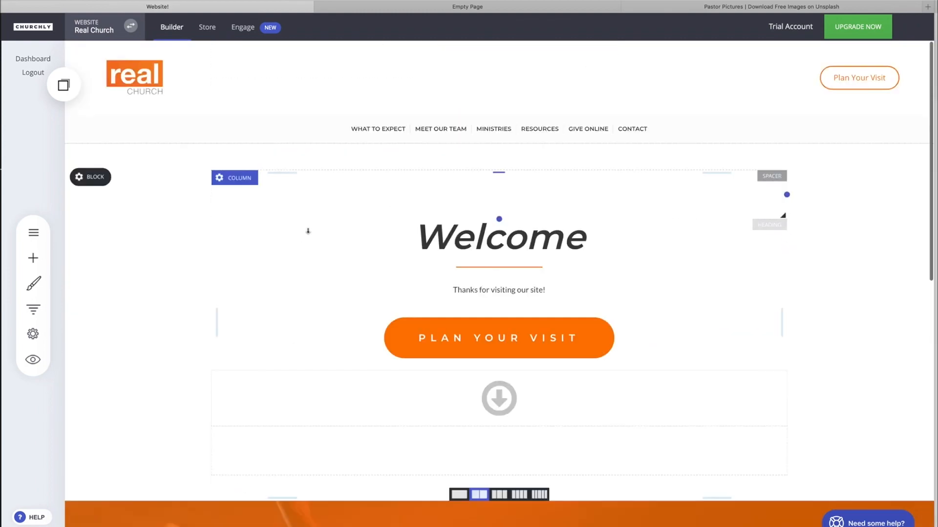
{"action": "scroll", "coordinate": [301, 270], "scroll_direction": "down", "scroll_amount": 5}
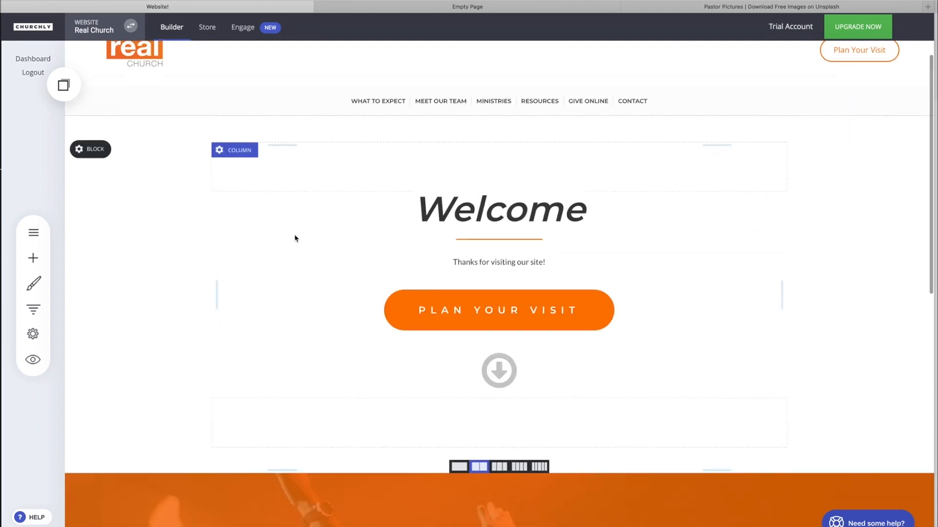
{"action": "scroll", "coordinate": [294, 238], "scroll_direction": "down", "scroll_amount": 8}
{"action": "scroll", "coordinate": [318, 254], "scroll_direction": "up", "scroll_amount": 4}
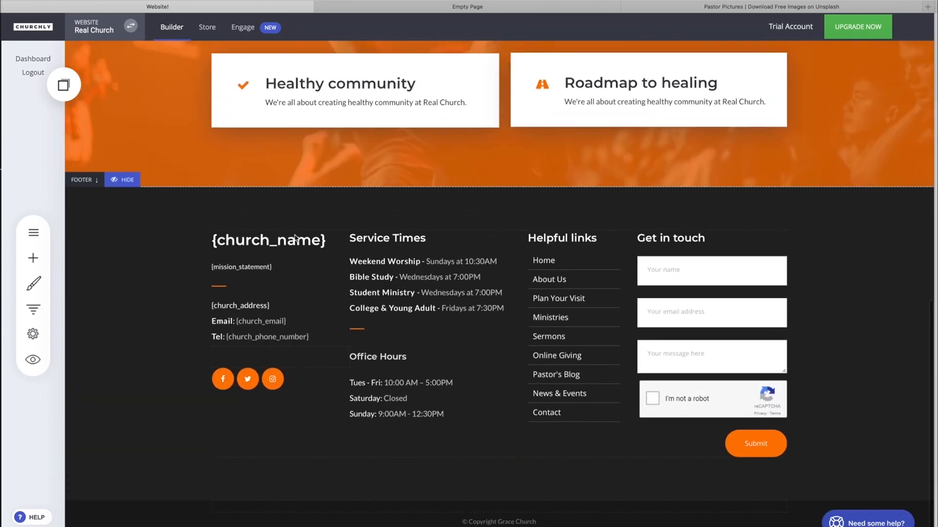
{"action": "scroll", "coordinate": [446, 274], "scroll_direction": "up", "scroll_amount": 5}
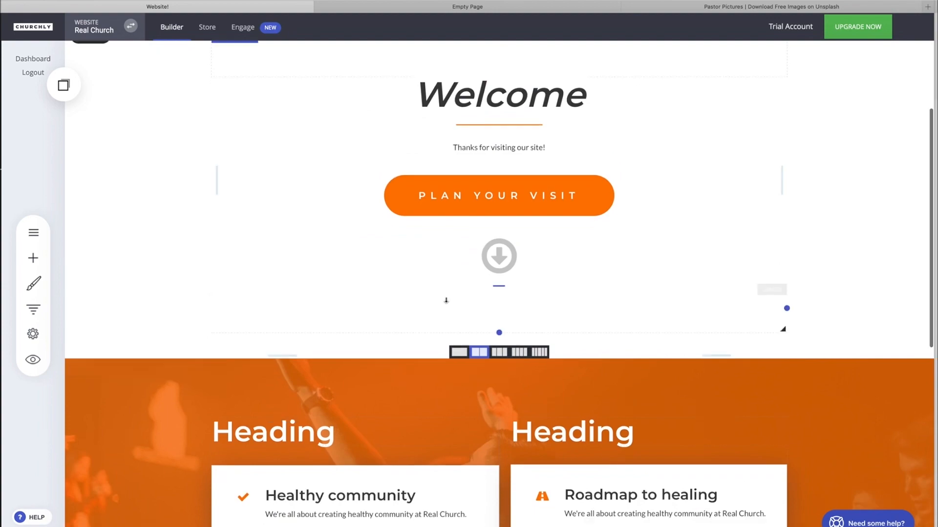
Add an empty block between the orange Heading block and the footer.
{"action": "scroll", "coordinate": [459, 254], "scroll_direction": "down", "scroll_amount": 8}
{"action": "left_click", "coordinate": [493, 153]}
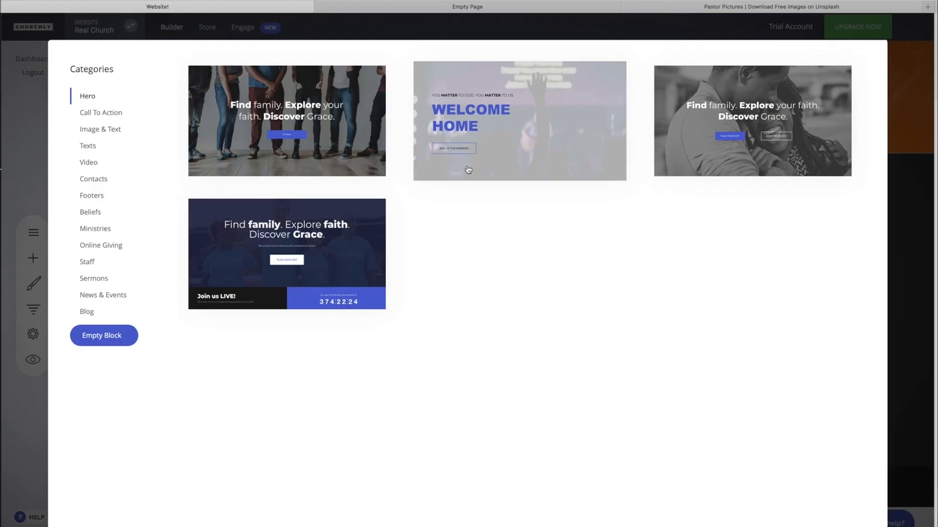
{"action": "left_click", "coordinate": [102, 336]}
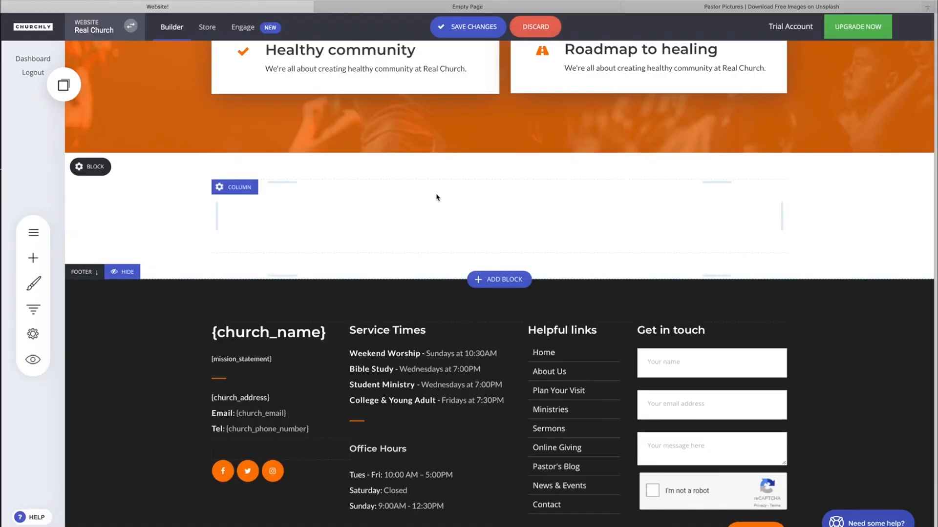
{"action": "left_click", "coordinate": [234, 187]}
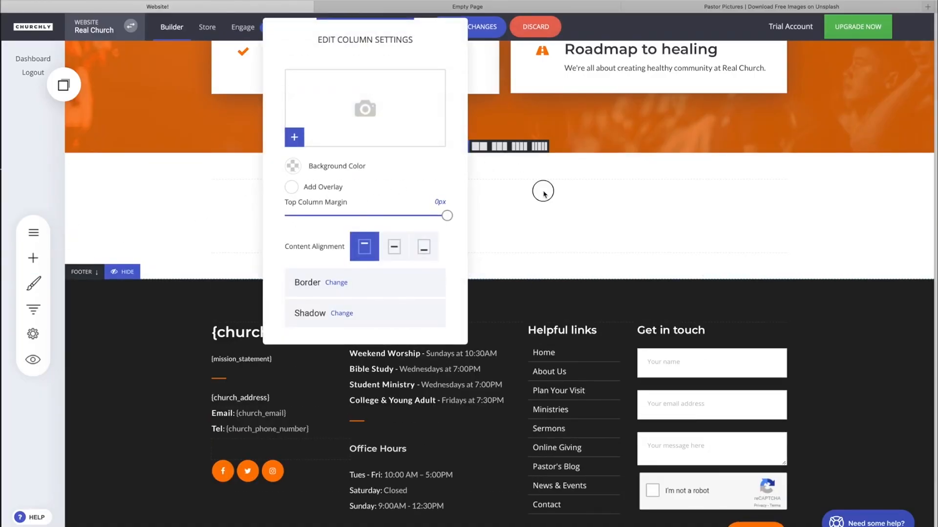
{"action": "left_click", "coordinate": [540, 188]}
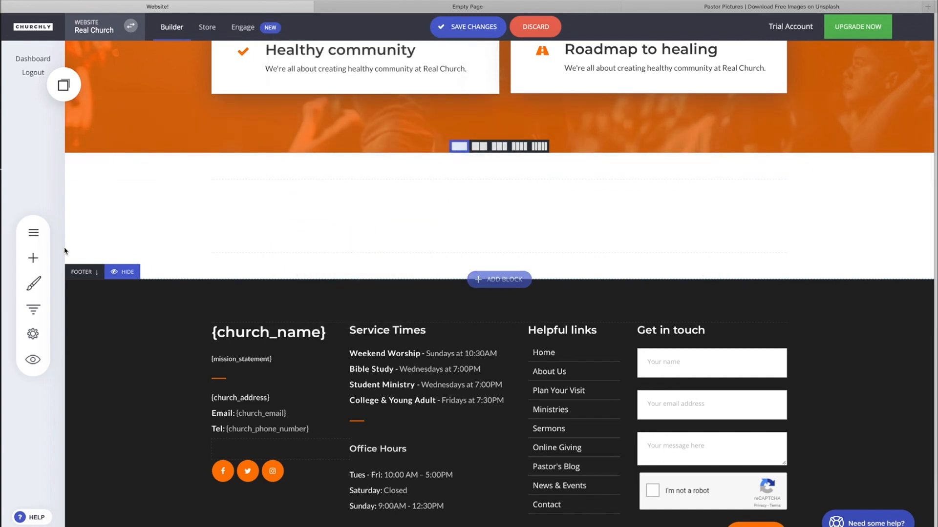
{"action": "left_click", "coordinate": [39, 260]}
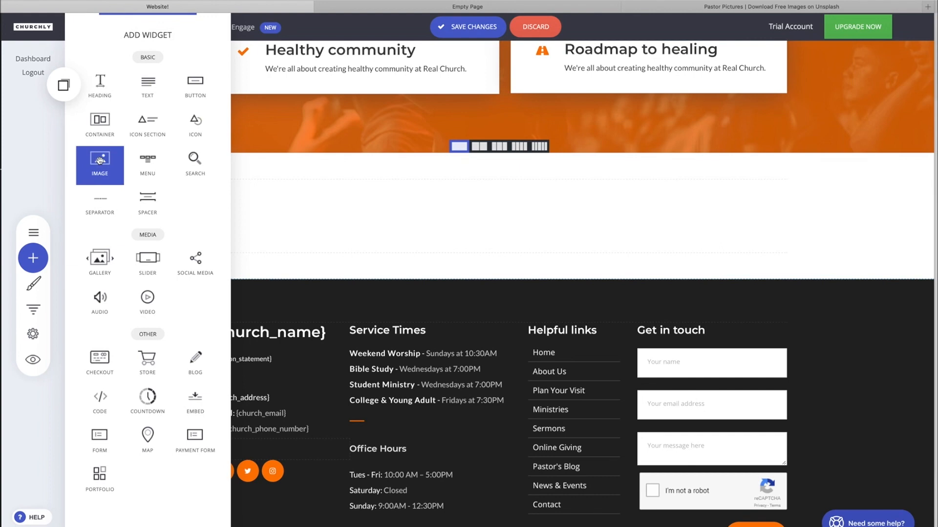
{"action": "left_click_drag", "start_coordinate": [100, 160], "coordinate": [429, 184]}
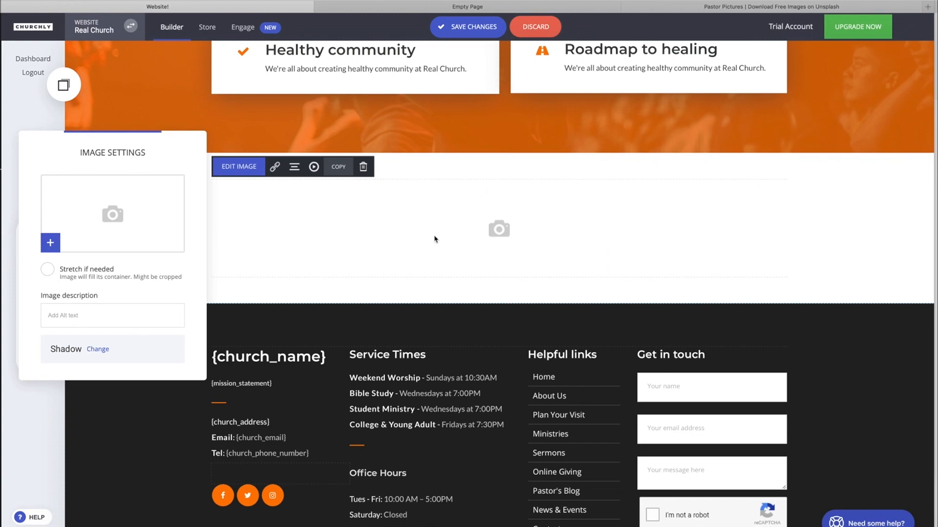
{"action": "left_click", "coordinate": [400, 244]}
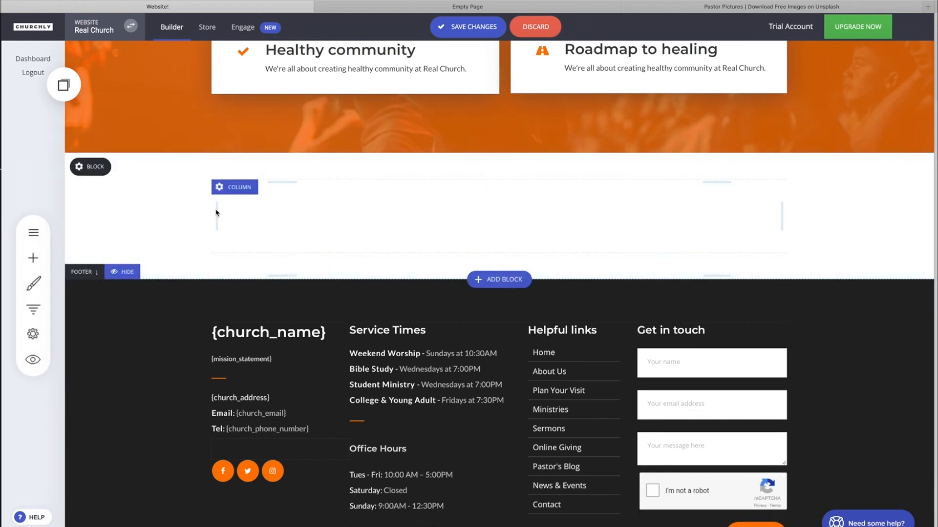
Place an Image widget in the empty block above the footer, keeping its image settings open.
{"action": "left_click", "coordinate": [33, 258]}
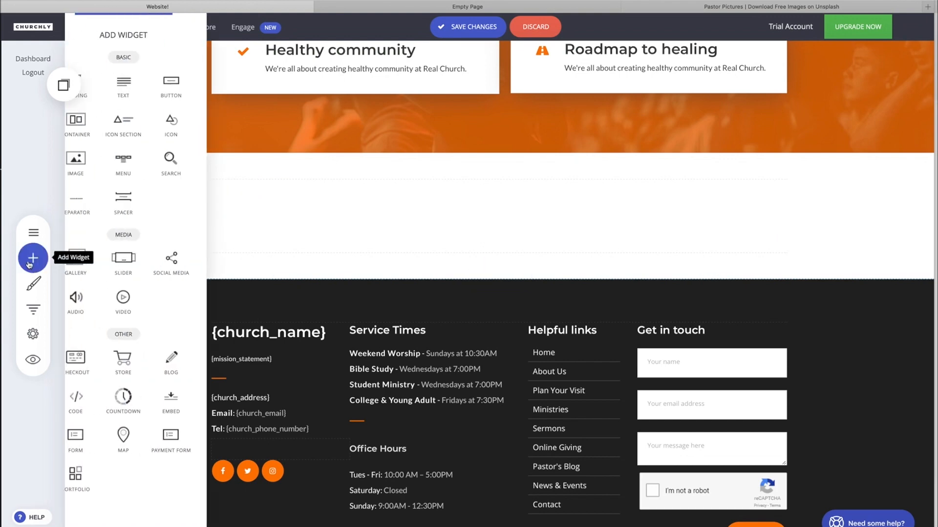
{"action": "left_click_drag", "start_coordinate": [100, 160], "coordinate": [416, 209]}
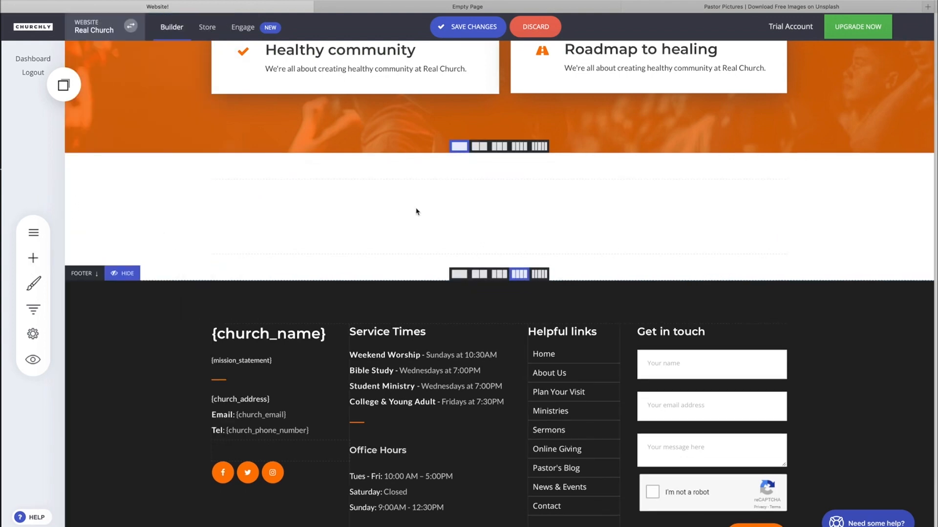
{"action": "left_click_drag", "start_coordinate": [128, 153], "coordinate": [188, 122]}
Upload the newest Unsplash photo from Downloads into the file manager's Images folder.
{"action": "left_click", "coordinate": [176, 183]}
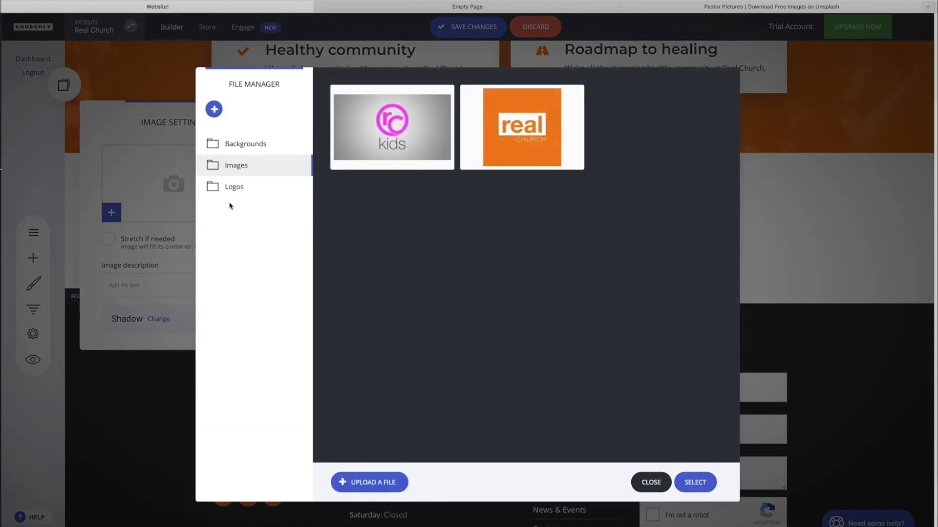
{"action": "left_click", "coordinate": [242, 146]}
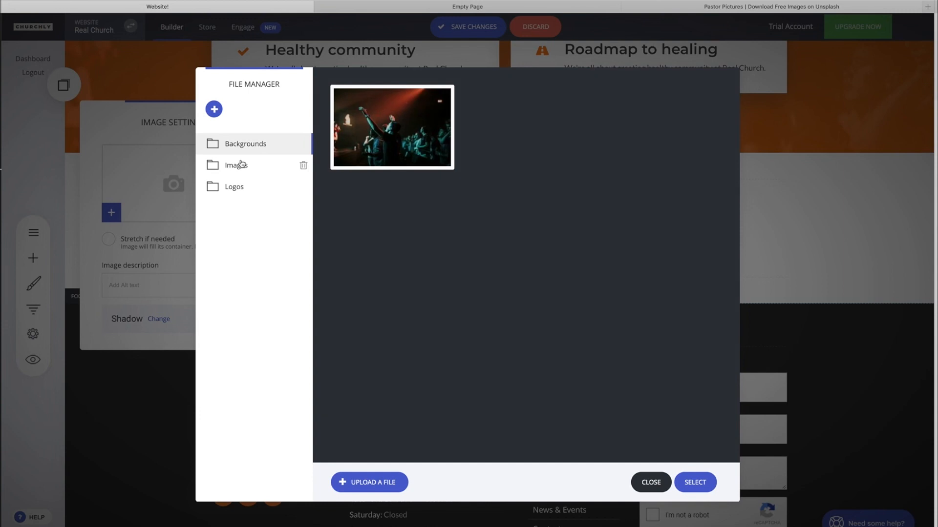
{"action": "left_click", "coordinate": [240, 163]}
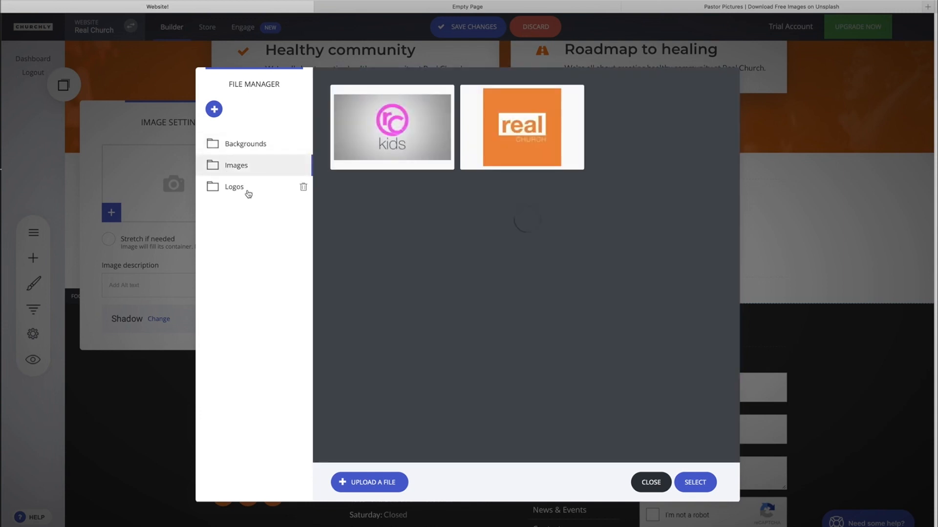
{"action": "left_click", "coordinate": [248, 192]}
{"action": "left_click", "coordinate": [247, 165]}
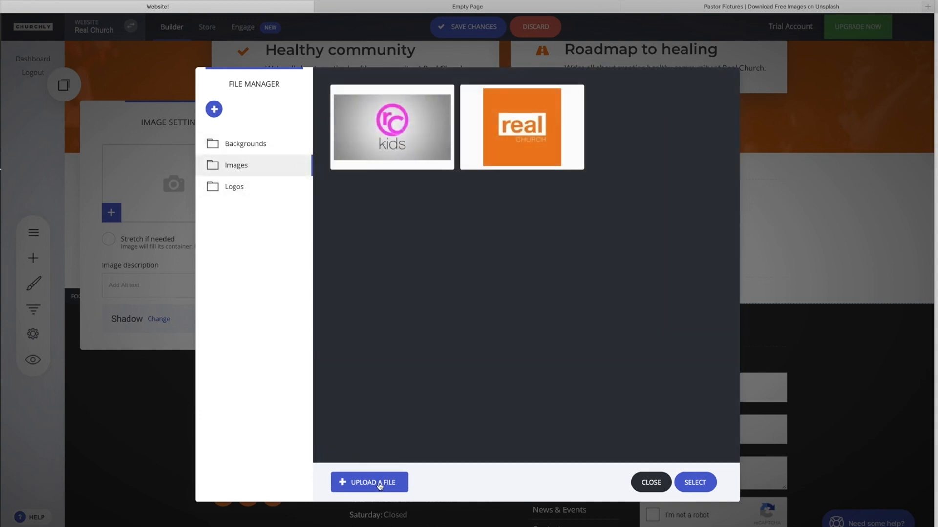
{"action": "left_click", "coordinate": [377, 482]}
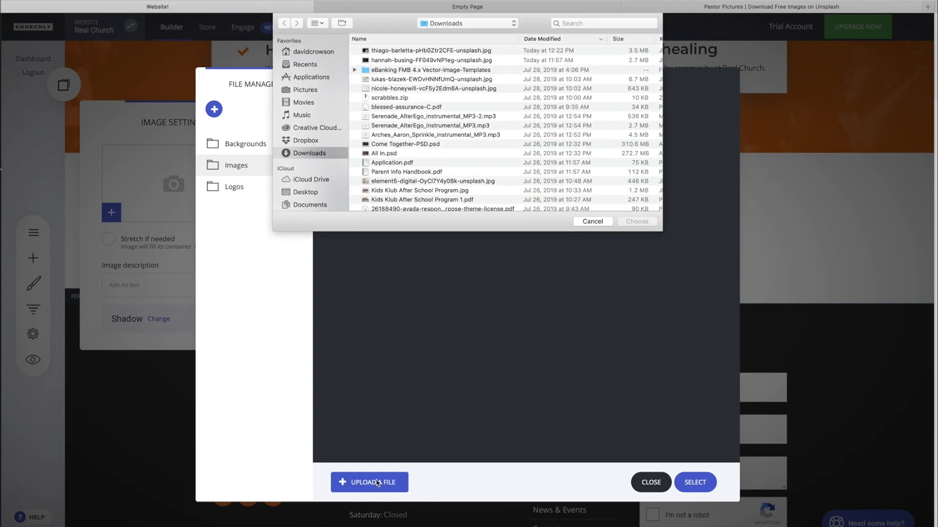
{"action": "left_click", "coordinate": [433, 51]}
{"action": "left_click", "coordinate": [646, 223]}
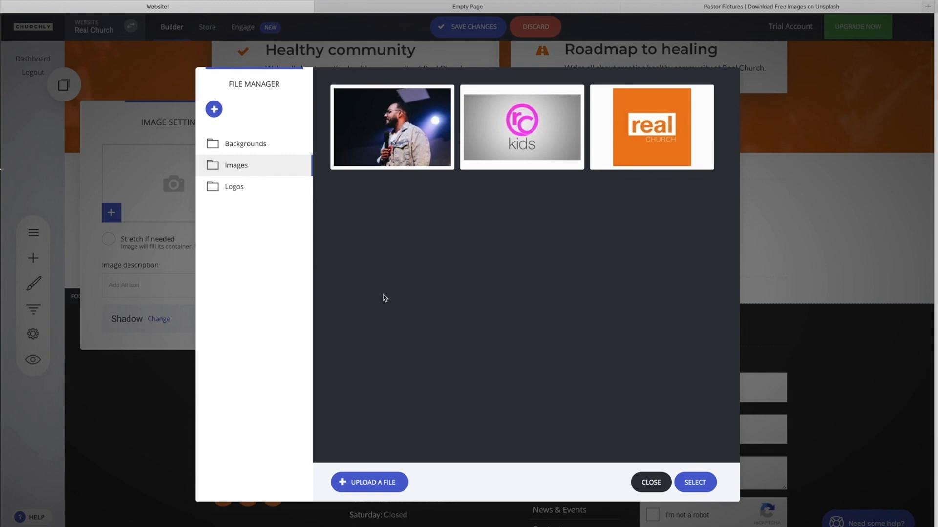
Use the uploaded photo of the man with the microphone as the widget's image.
{"action": "left_click", "coordinate": [402, 140]}
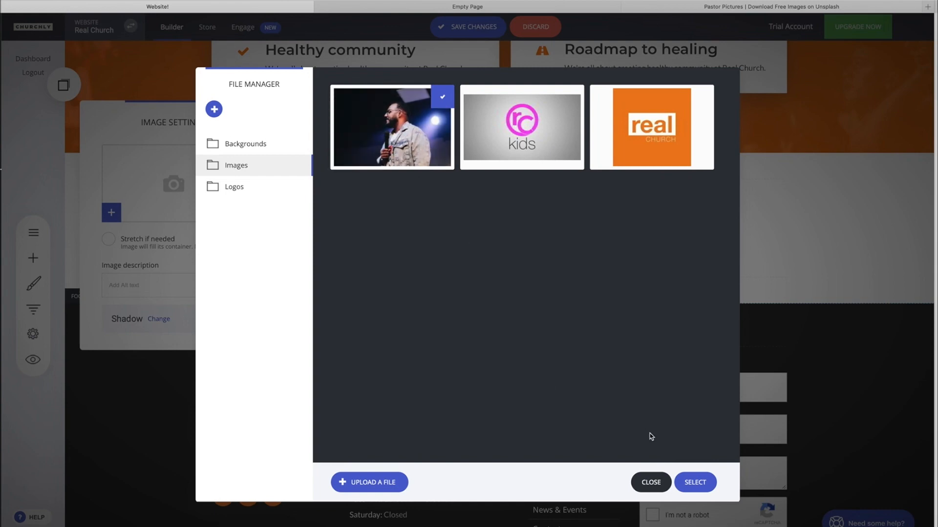
{"action": "left_click", "coordinate": [696, 482]}
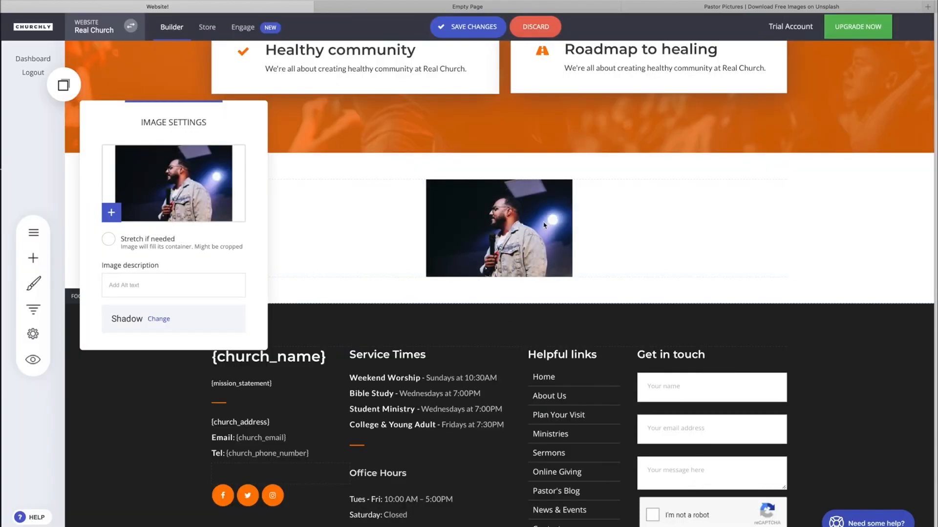
{"action": "left_click", "coordinate": [372, 232]}
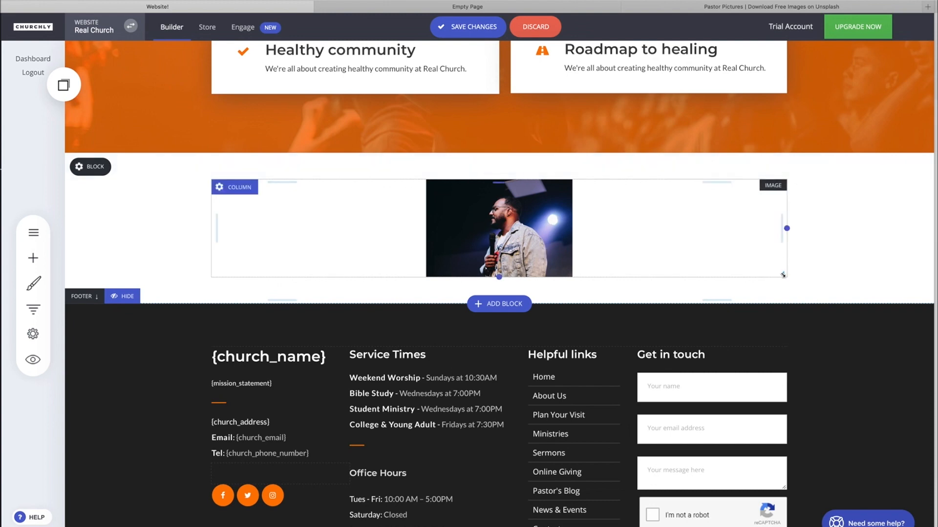
Enlarge the image to about twice its height and turn on Stretch if needed.
{"action": "left_click_drag", "start_coordinate": [781, 273], "coordinate": [782, 369]}
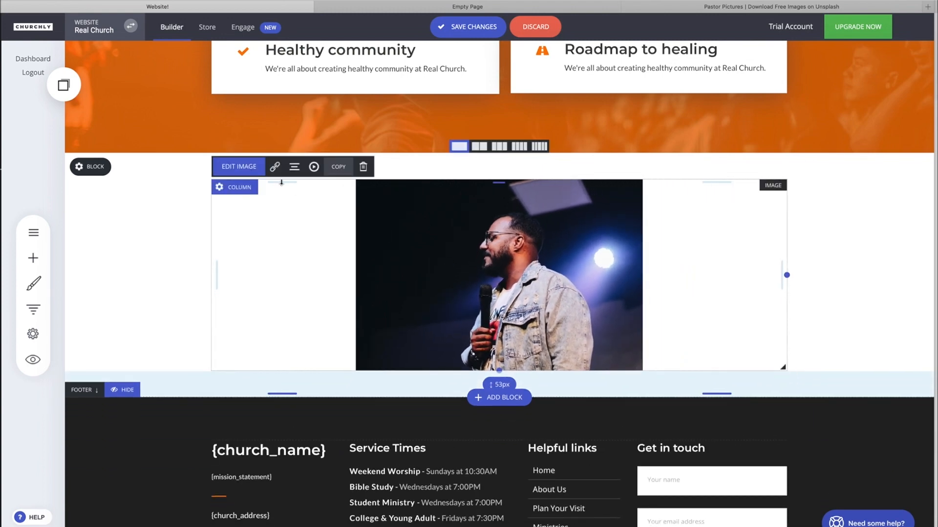
{"action": "left_click", "coordinate": [248, 169]}
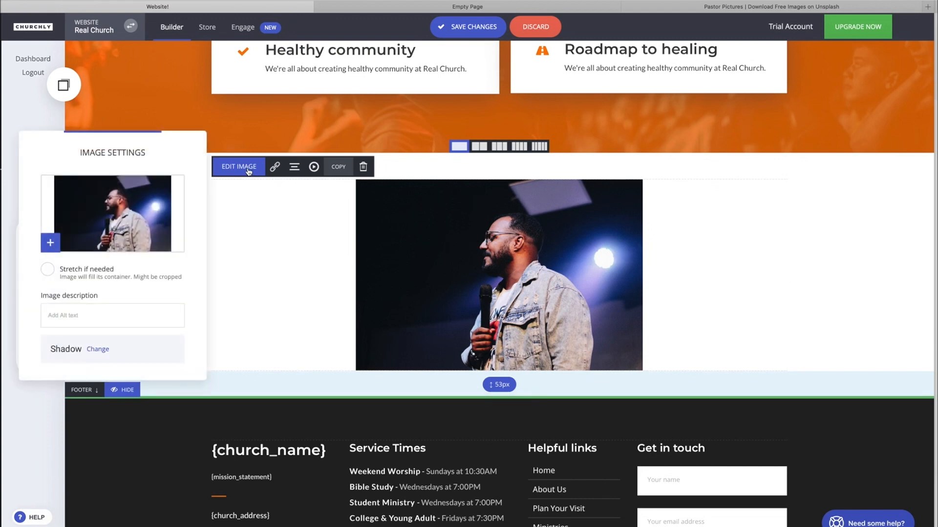
{"action": "left_click", "coordinate": [48, 270]}
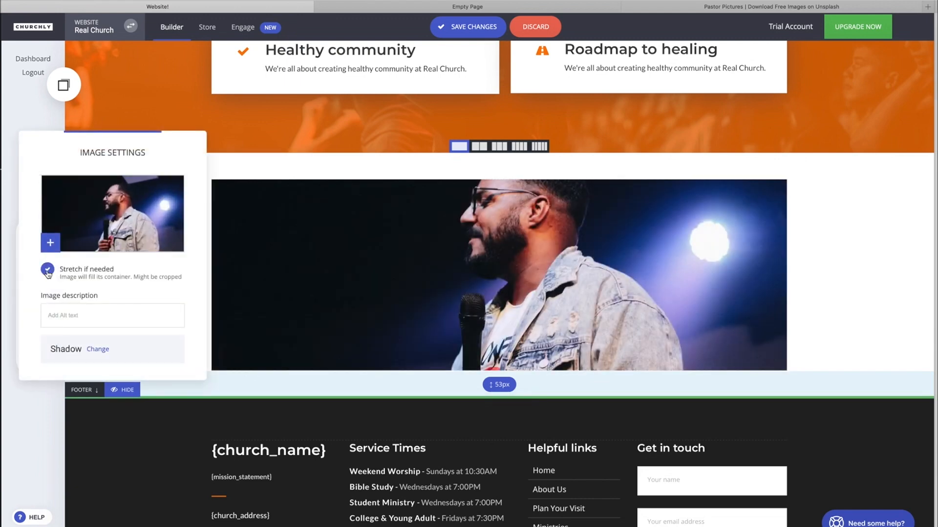
{"action": "left_click", "coordinate": [463, 274]}
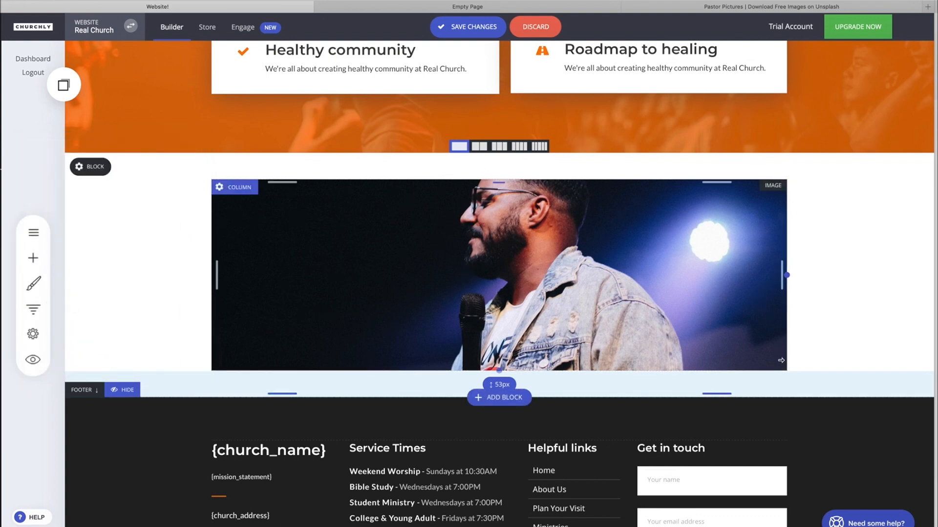
Resize the image frame to about half the column's width and somewhat taller, with Stretch if needed turned off.
{"action": "left_click_drag", "start_coordinate": [780, 366], "coordinate": [504, 426]}
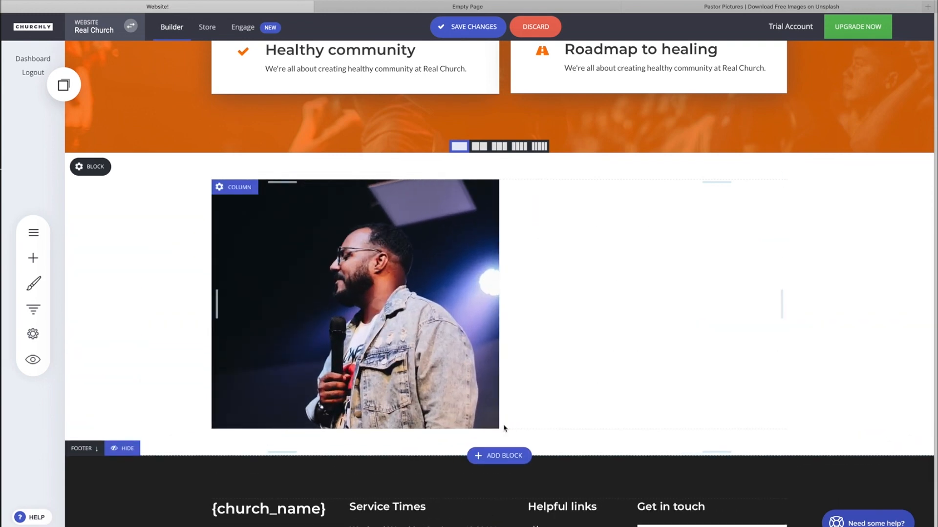
{"action": "mouse_move", "coordinate": [460, 345]}
{"action": "left_click", "coordinate": [225, 169]}
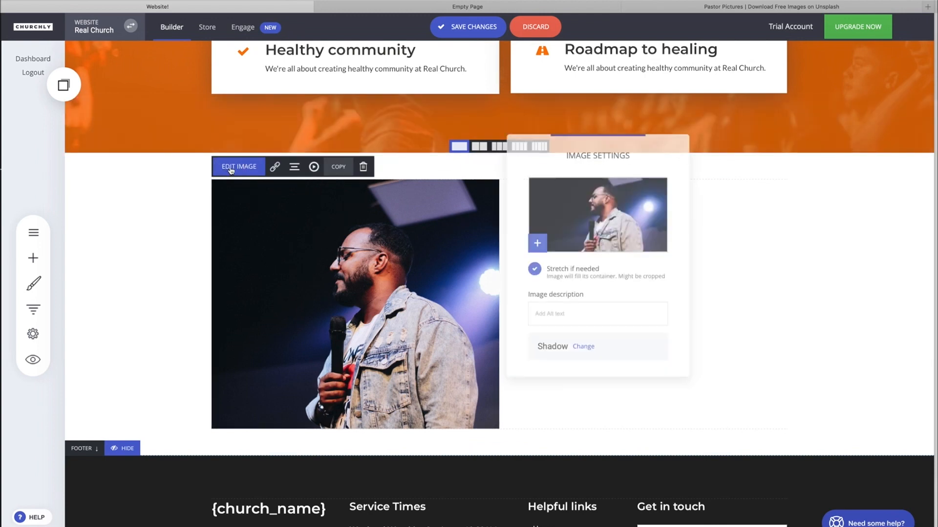
{"action": "left_click", "coordinate": [533, 269]}
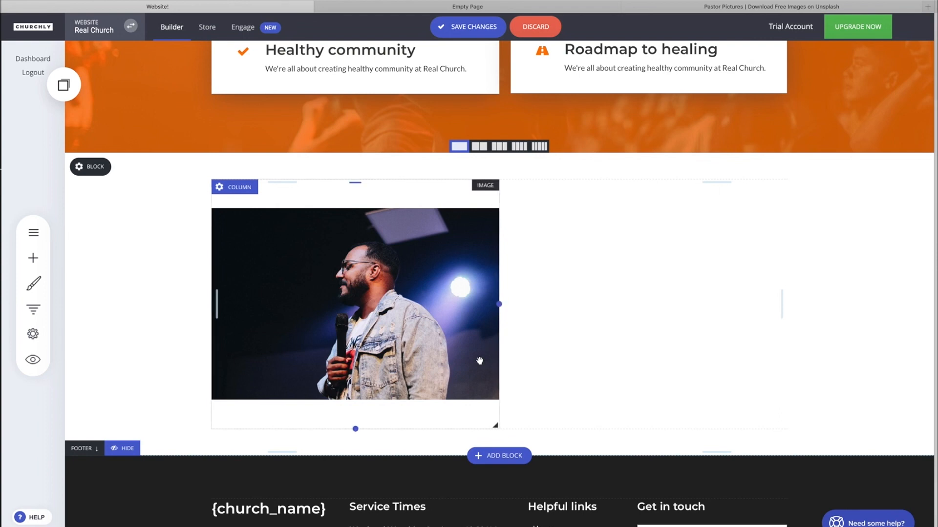
Center-align the image in its column and split the block into 2 columns.
{"action": "left_click", "coordinate": [421, 324]}
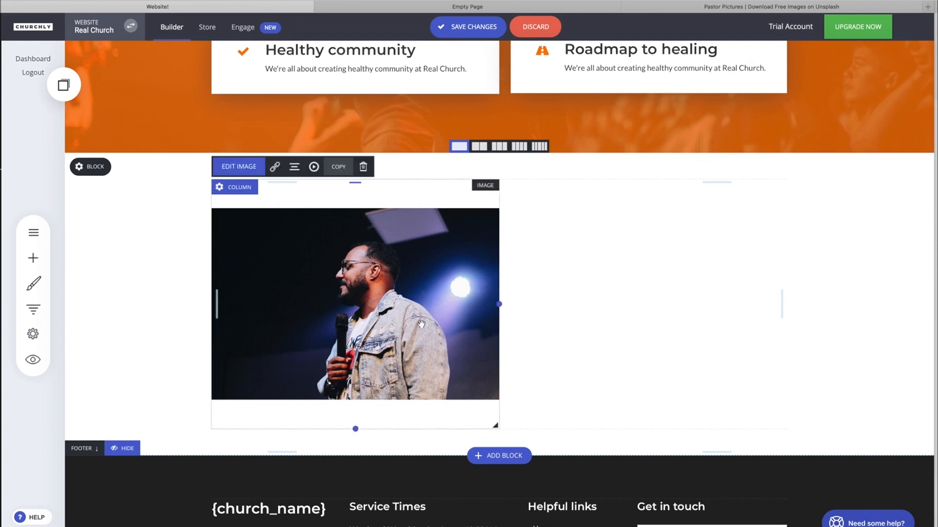
{"action": "left_click", "coordinate": [294, 166]}
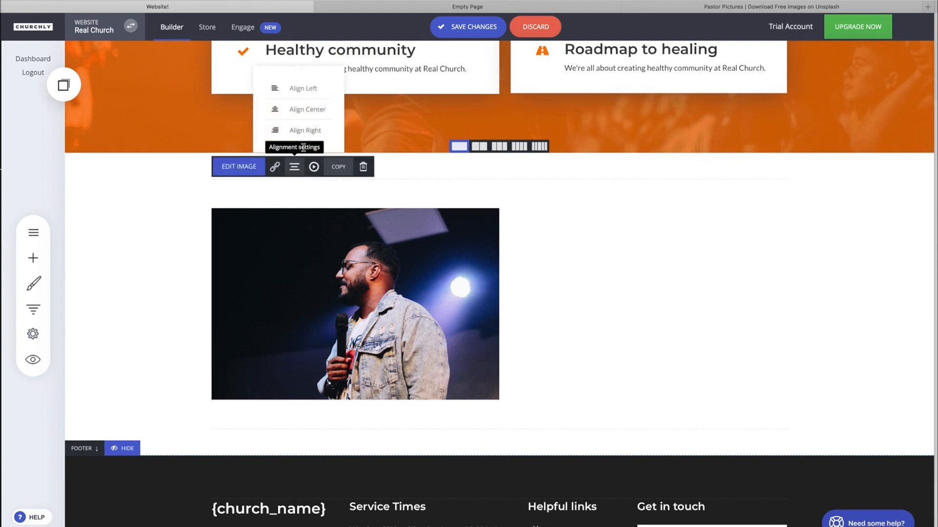
{"action": "left_click", "coordinate": [313, 111]}
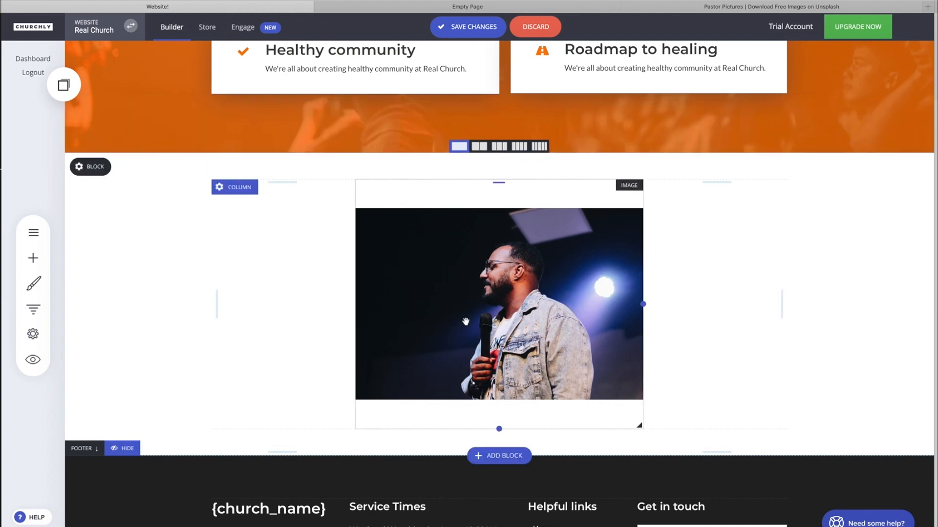
{"action": "left_click", "coordinate": [477, 147]}
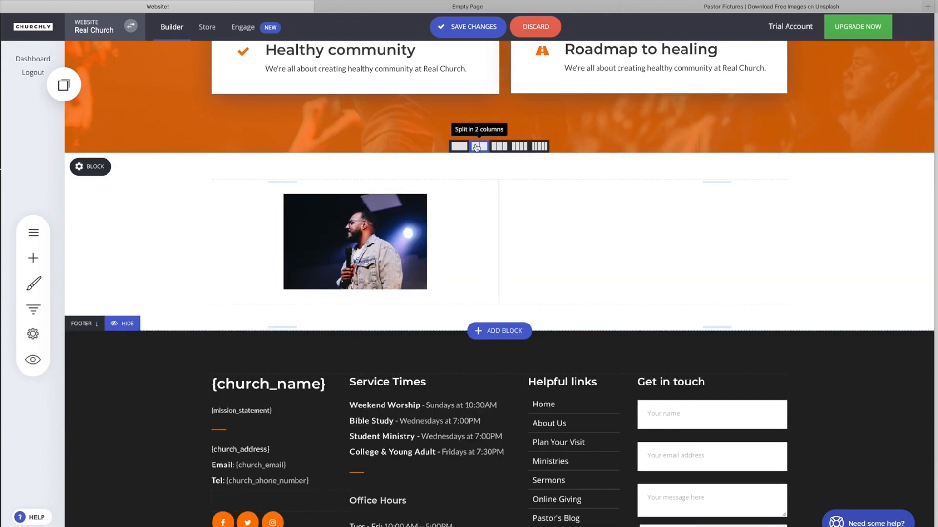
Turn on Stretch if needed for the pastor image and enlarge it to fill the full width of its column.
{"action": "left_click", "coordinate": [380, 256]}
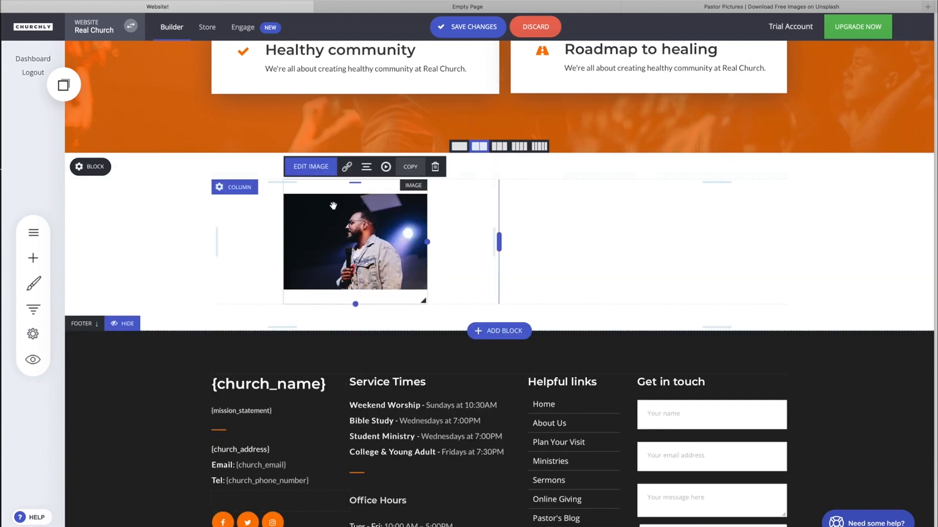
{"action": "left_click", "coordinate": [310, 166]}
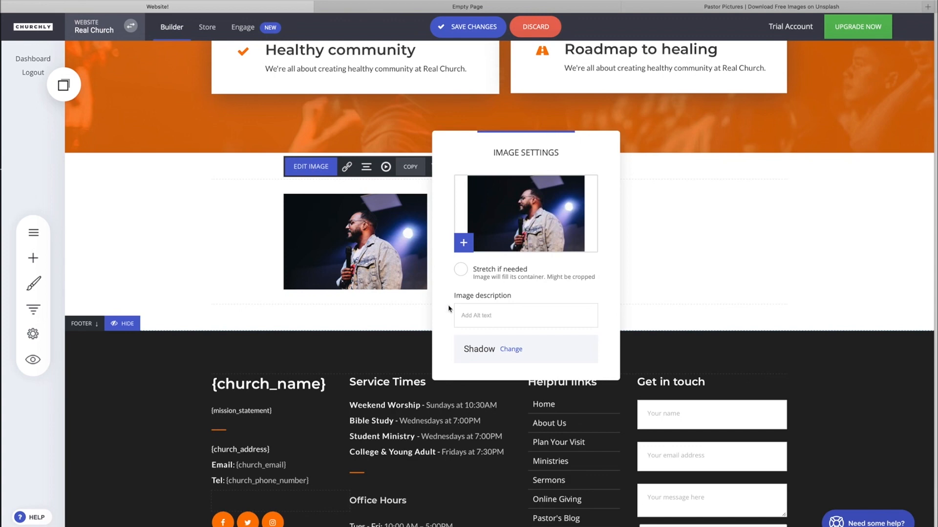
{"action": "left_click", "coordinate": [462, 269]}
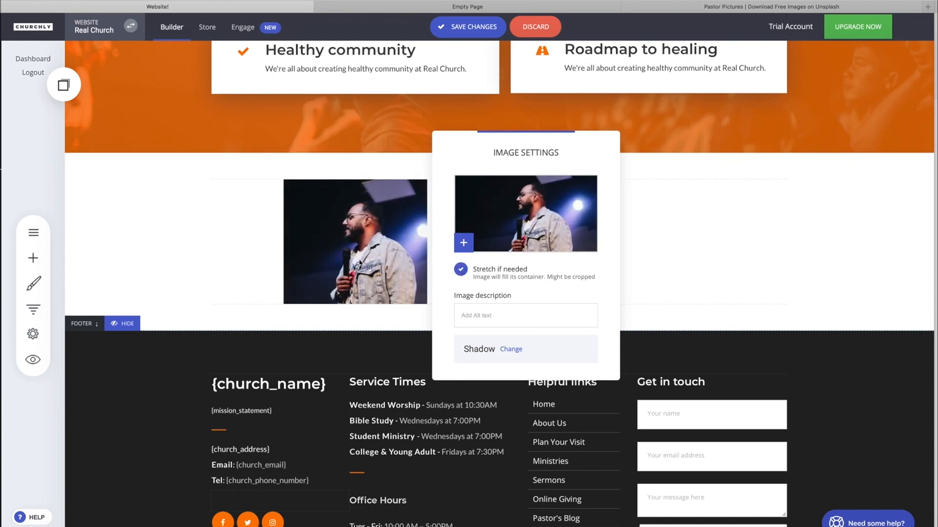
{"action": "left_click", "coordinate": [419, 299]}
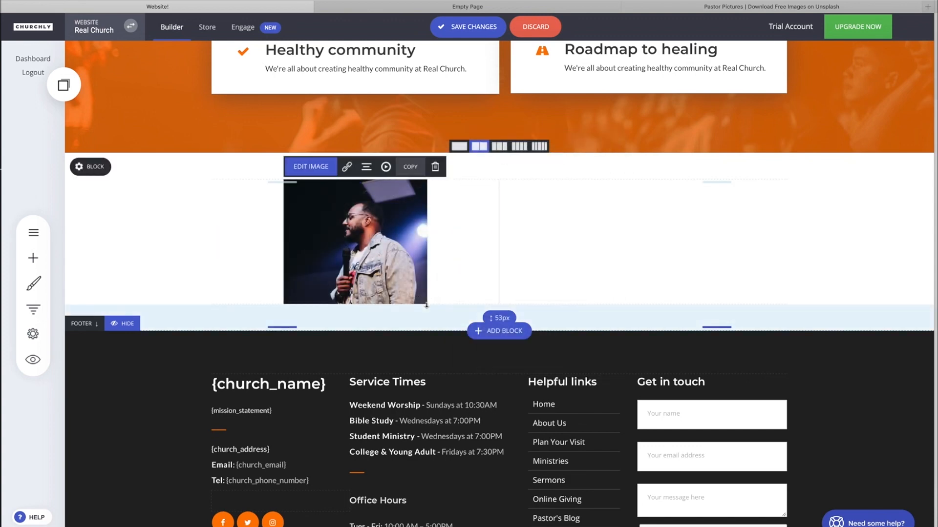
{"action": "left_click_drag", "start_coordinate": [424, 302], "coordinate": [562, 384]}
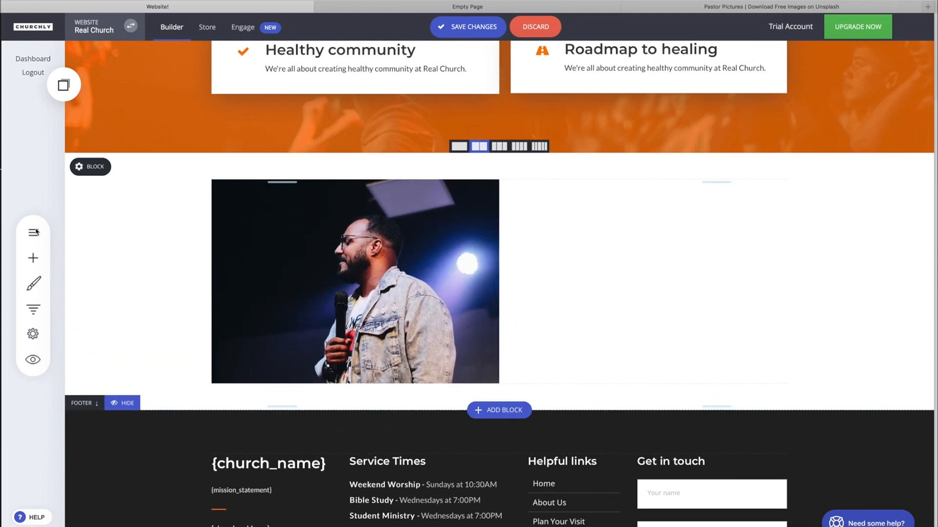
Add a heading widget to the empty column beside the image.
{"action": "left_click", "coordinate": [33, 258]}
{"action": "left_click_drag", "start_coordinate": [103, 92], "coordinate": [637, 213]}
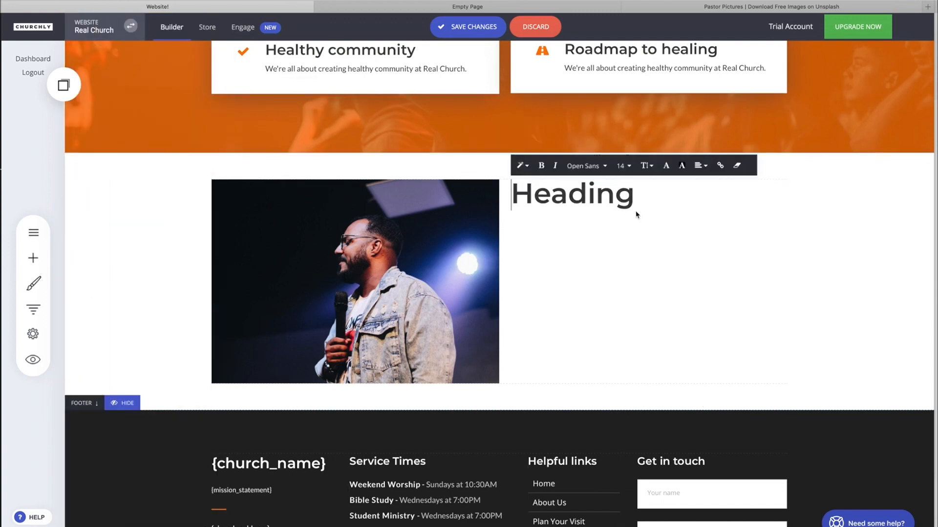
{"action": "left_click", "coordinate": [836, 221]}
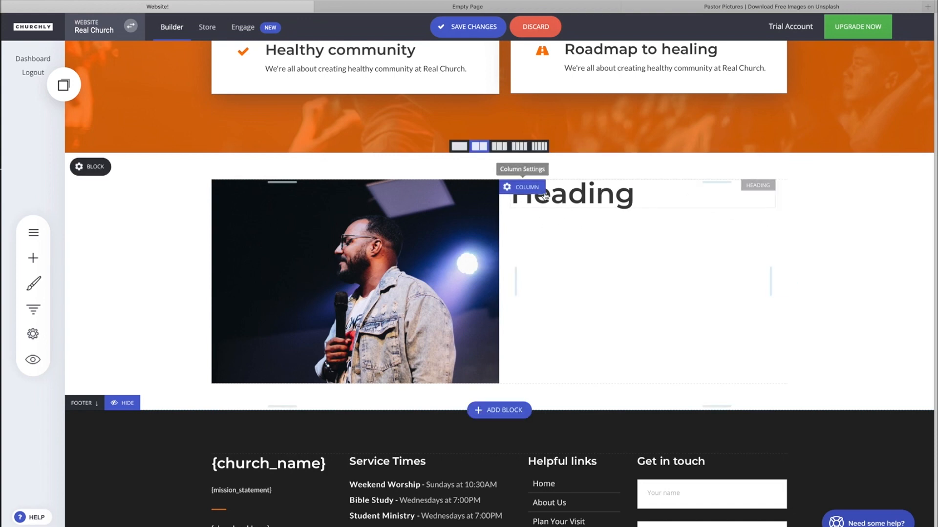
Replace the placeholder heading text with "Meet our pastor".
{"action": "double_click", "coordinate": [607, 190]}
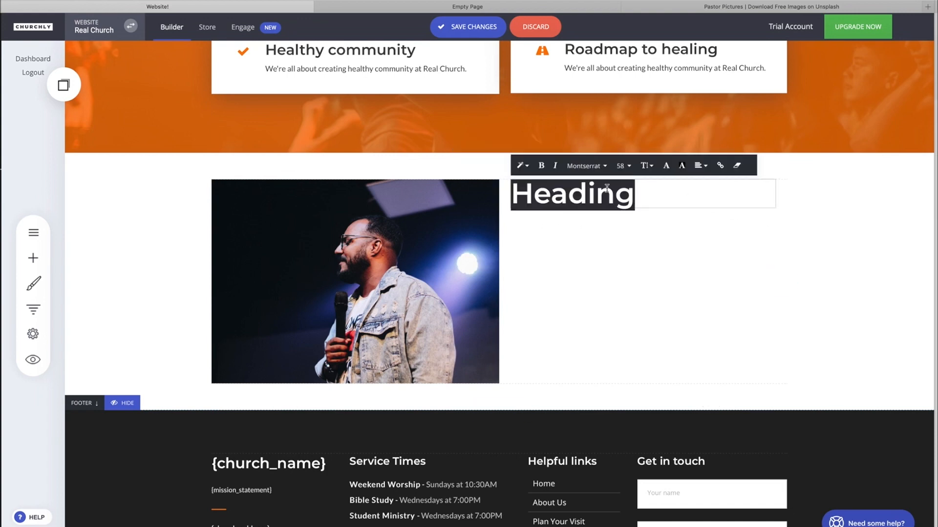
{"action": "type", "text": "pasto"}
{"action": "key", "text": "BackSpace"}
{"action": "key", "text": "BackSpace"}
{"action": "key", "text": "BackSpace"}
{"action": "key", "text": "BackSpace"}
{"action": "key", "text": "BackSpace"}
{"action": "type", "text": "Meet"}
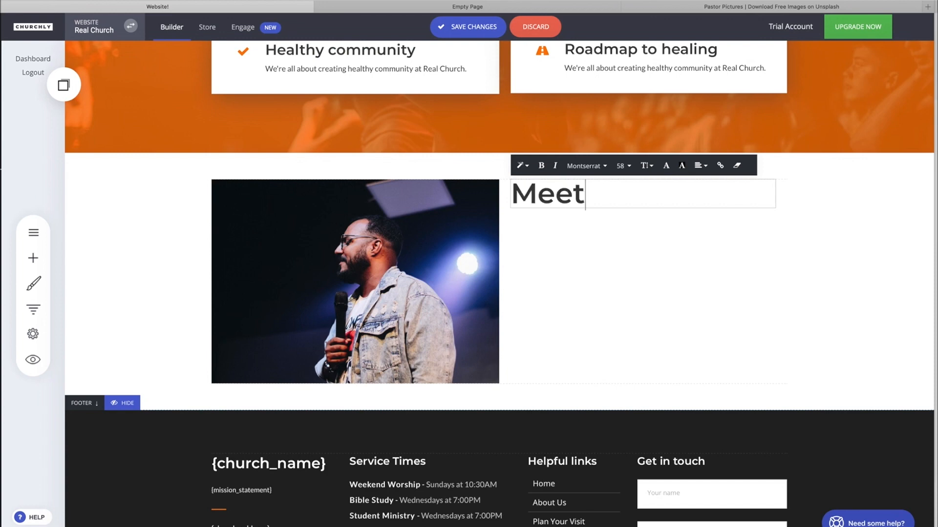
{"action": "type", "text": " our pastor"}
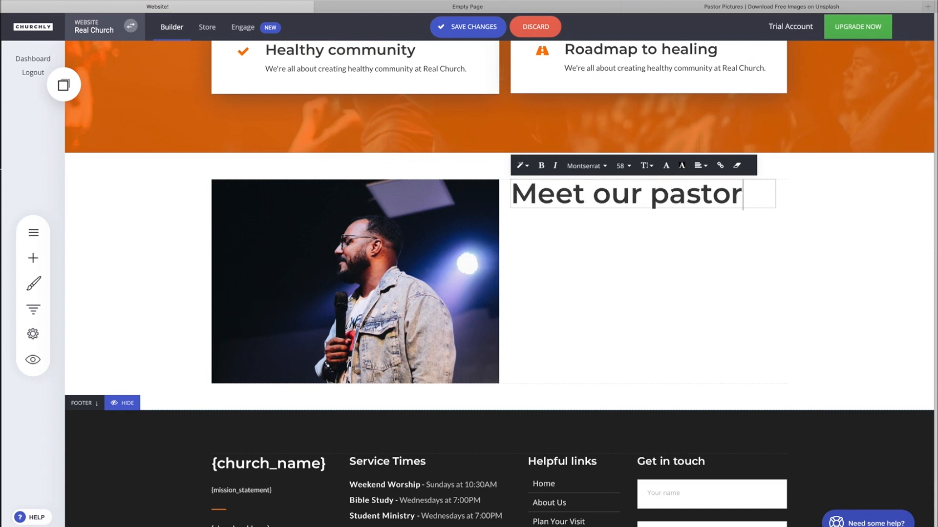
{"action": "left_click", "coordinate": [781, 220]}
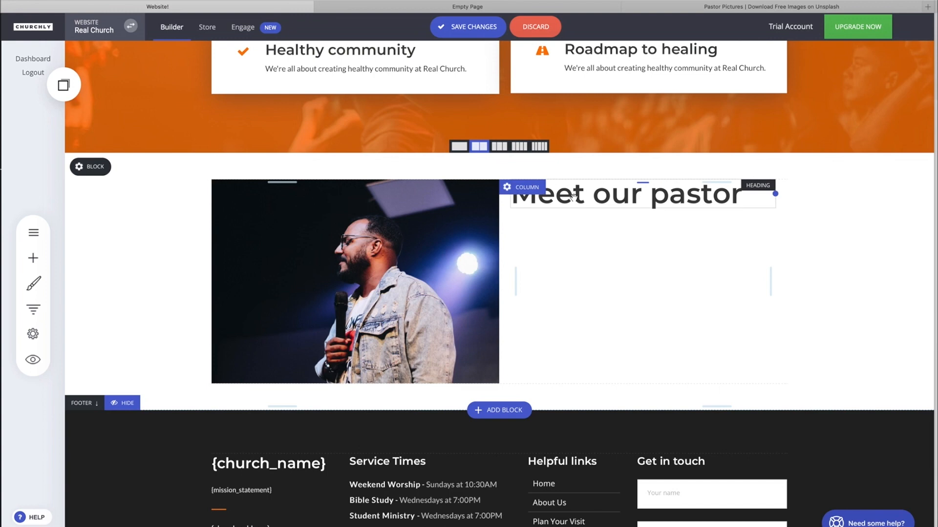
Align the heading column's content to the middle and make the neighbouring image about a third taller.
{"action": "left_click", "coordinate": [524, 189]}
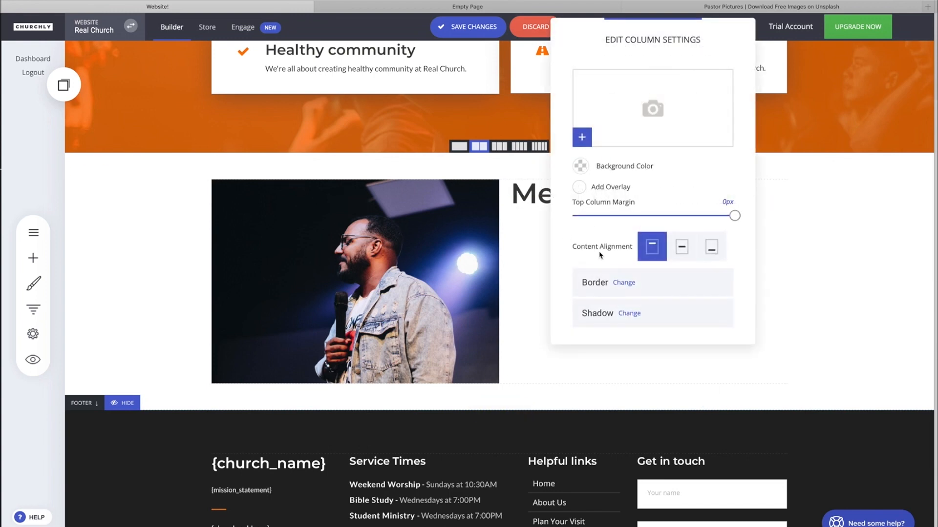
{"action": "left_click", "coordinate": [685, 246]}
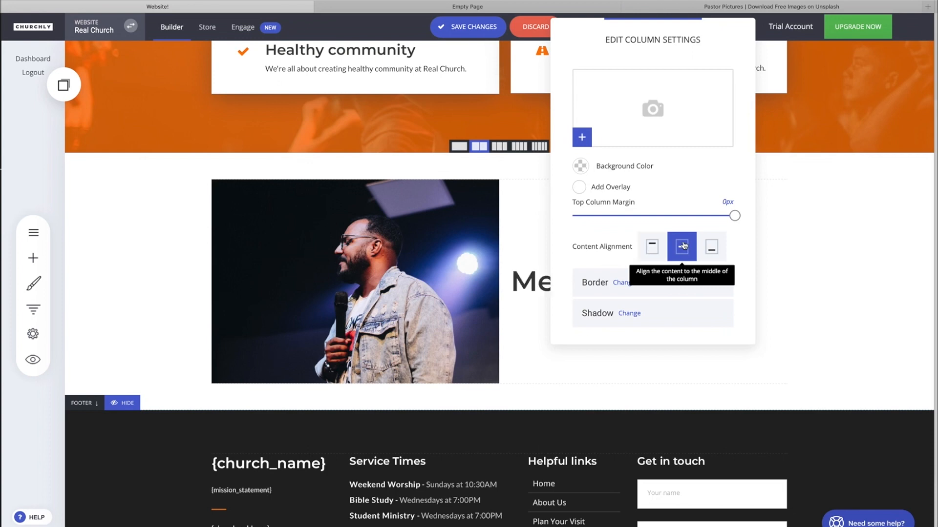
{"action": "left_click", "coordinate": [817, 237]}
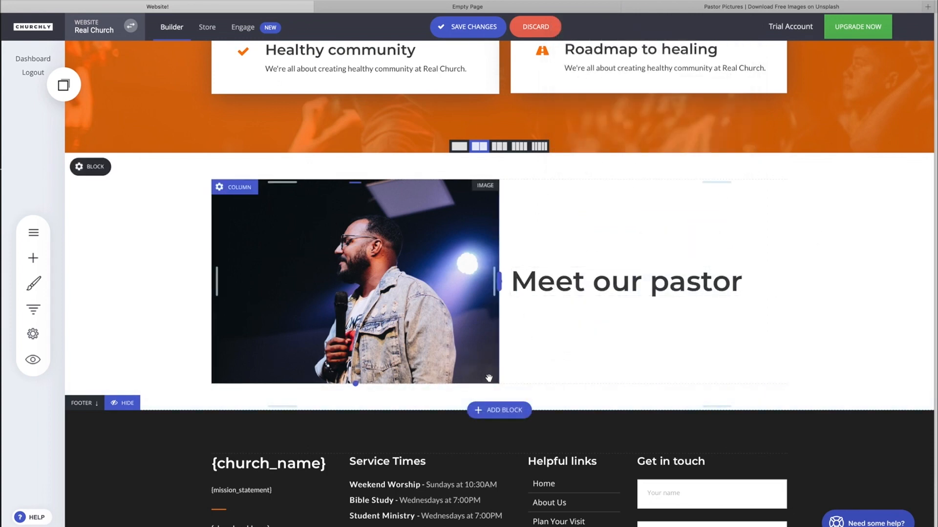
{"action": "left_click_drag", "start_coordinate": [496, 381], "coordinate": [523, 450]}
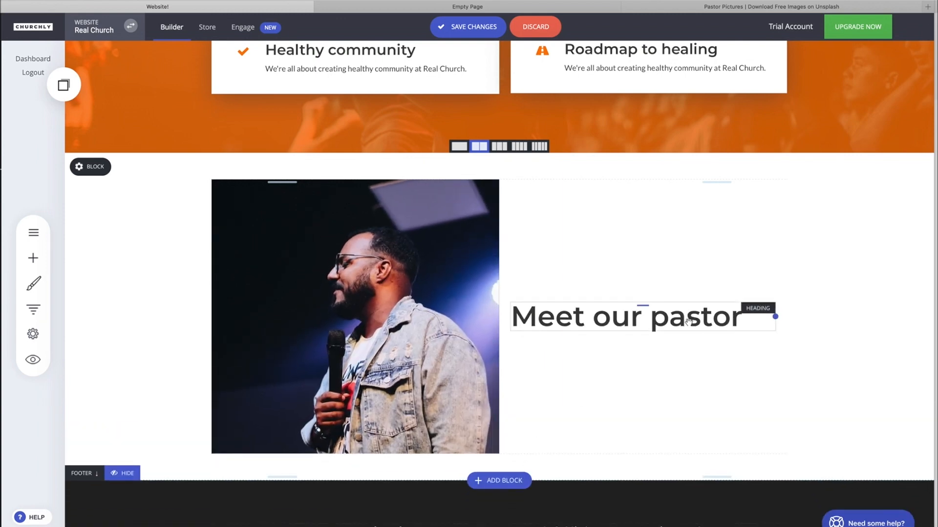
Add a text paragraph widget below the "Meet our pastor" heading and a button widget beneath the paragraph.
{"action": "left_click", "coordinate": [32, 258]}
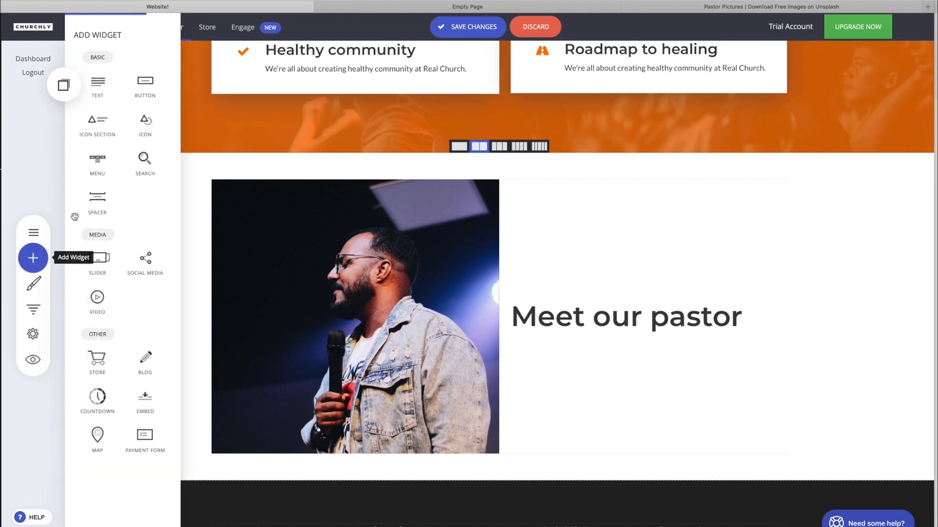
{"action": "left_click_drag", "start_coordinate": [147, 82], "coordinate": [616, 339]}
{"action": "left_click", "coordinate": [841, 344]}
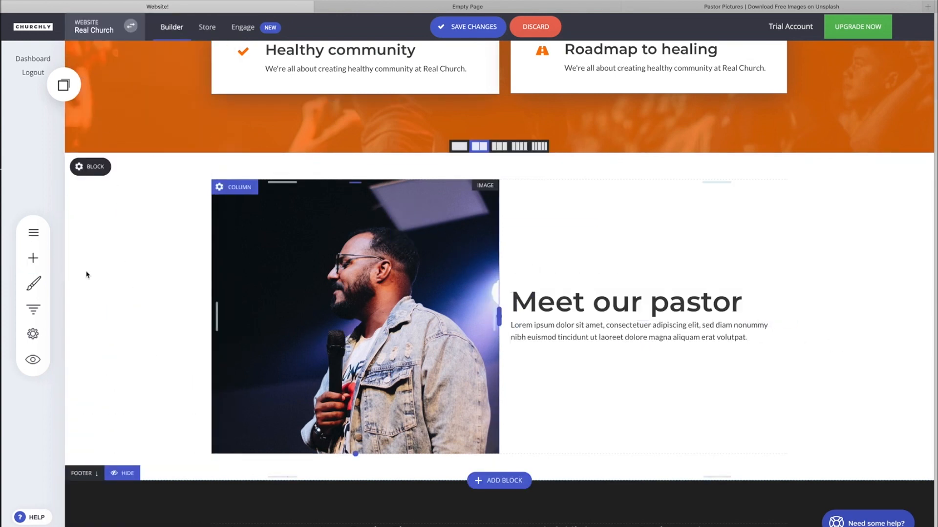
{"action": "left_click", "coordinate": [34, 261]}
{"action": "left_click_drag", "start_coordinate": [180, 82], "coordinate": [546, 350]}
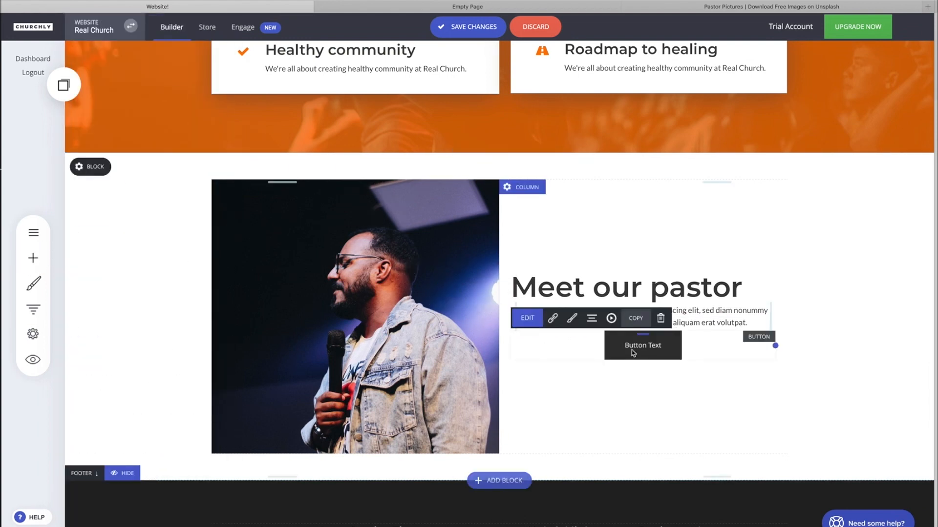
Left-align the new button and increase the spacing above it to about 23px.
{"action": "left_click", "coordinate": [588, 320]}
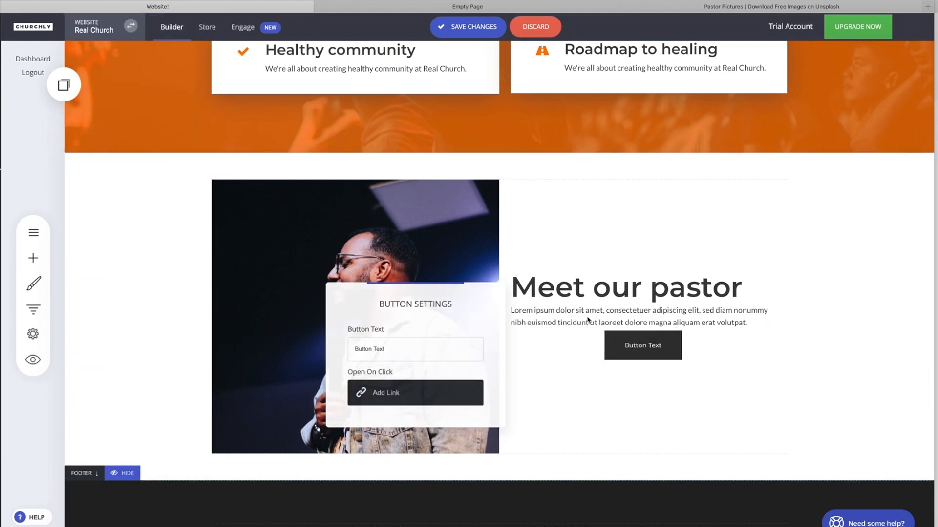
{"action": "left_click", "coordinate": [628, 345]}
{"action": "left_click", "coordinate": [594, 317]}
{"action": "left_click", "coordinate": [597, 239]}
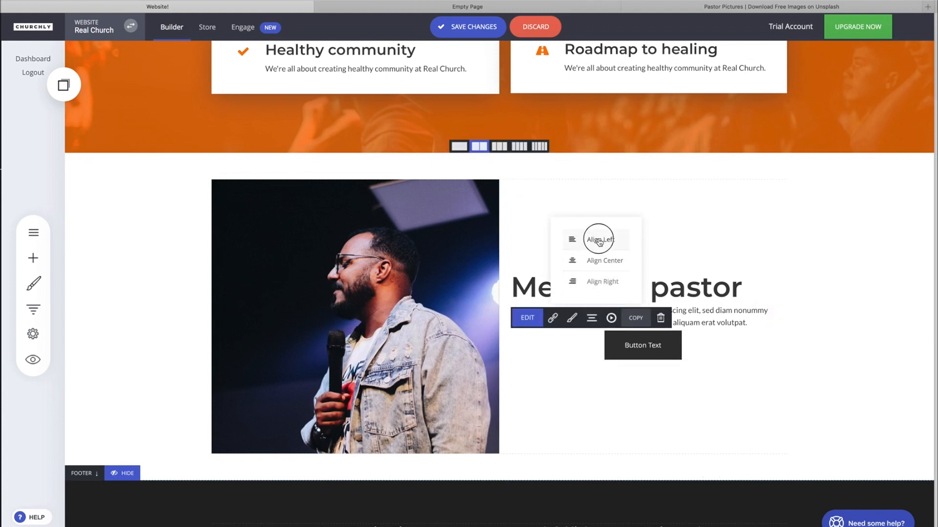
{"action": "left_click_drag", "start_coordinate": [643, 334], "coordinate": [640, 346]}
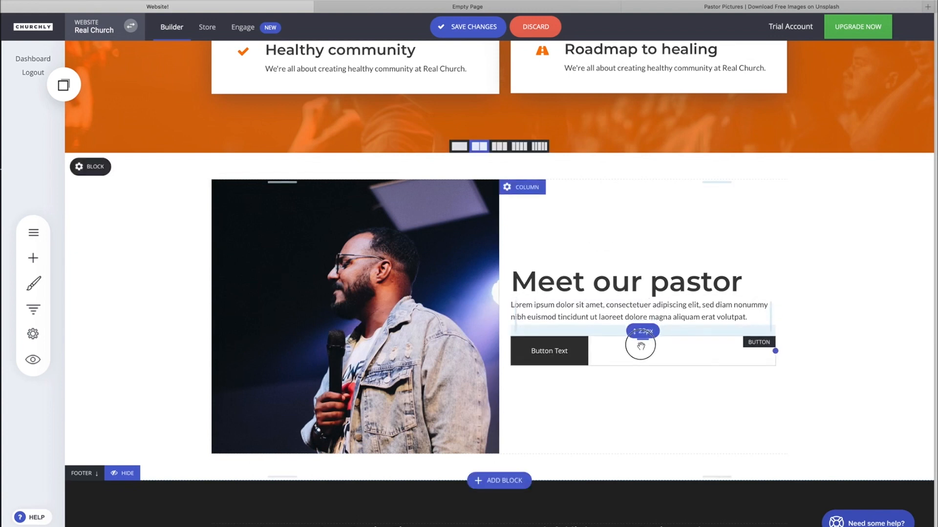
Set the button's border radius to 60px and its button color to the global orange FF7B00.
{"action": "left_click", "coordinate": [547, 360]}
{"action": "left_click", "coordinate": [571, 324]}
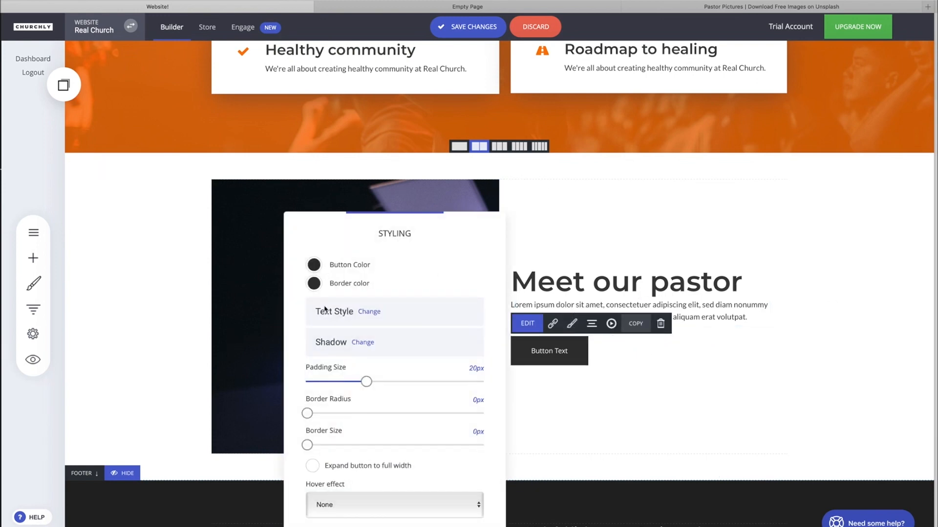
{"action": "left_click_drag", "start_coordinate": [307, 413], "coordinate": [554, 413]}
{"action": "left_click", "coordinate": [314, 265]}
{"action": "left_click", "coordinate": [341, 418]}
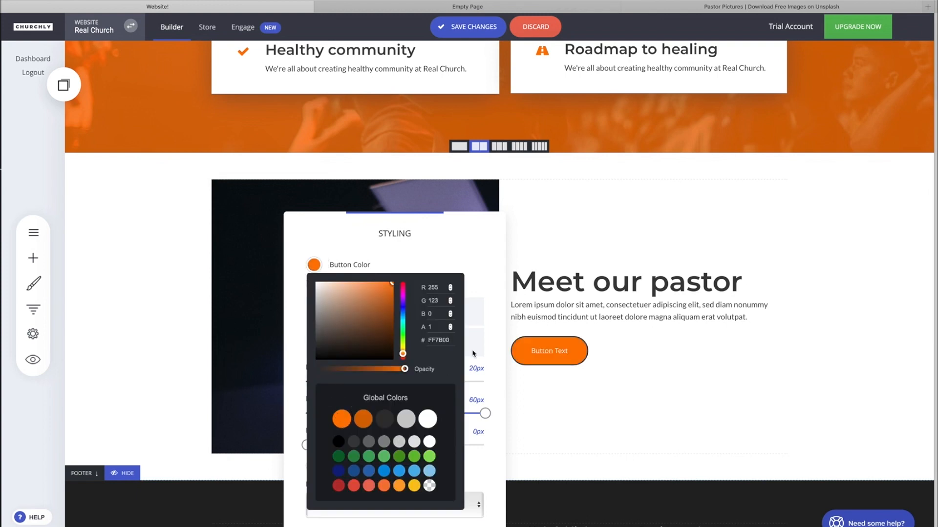
{"action": "left_click", "coordinate": [476, 292]}
Set the button's border color to the first global orange and reduce its padding size to 15px.
{"action": "left_click", "coordinate": [314, 283]}
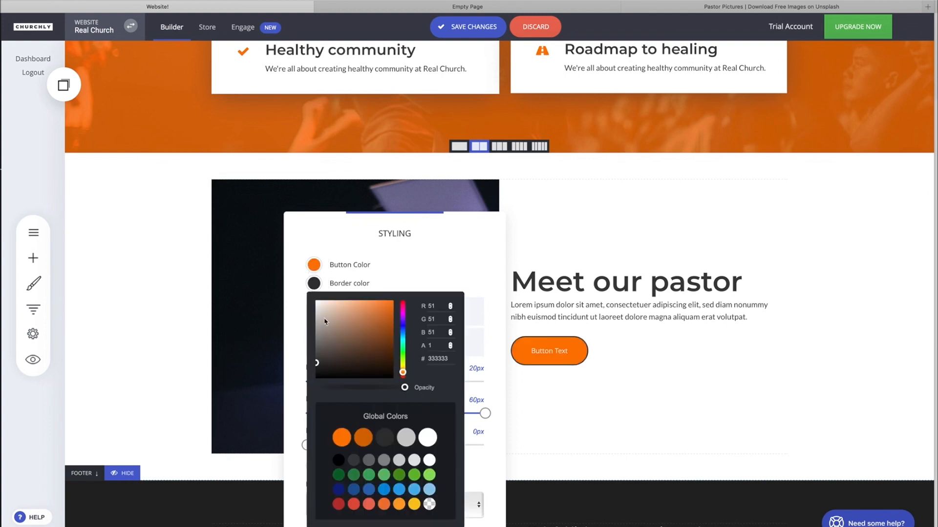
{"action": "left_click", "coordinate": [335, 436]}
{"action": "left_click", "coordinate": [287, 322]}
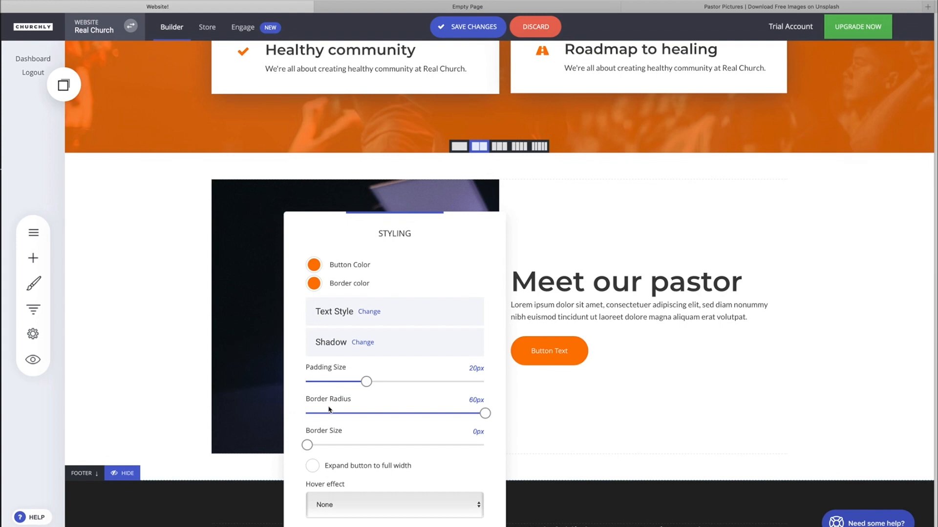
{"action": "left_click", "coordinate": [367, 382]}
{"action": "mouse_move", "coordinate": [367, 382]}
{"action": "left_mouse_down"}
{"action": "mouse_move", "coordinate": [345, 381]}
{"action": "mouse_move", "coordinate": [390, 382]}
{"action": "mouse_move", "coordinate": [354, 384]}
{"action": "left_mouse_up"}
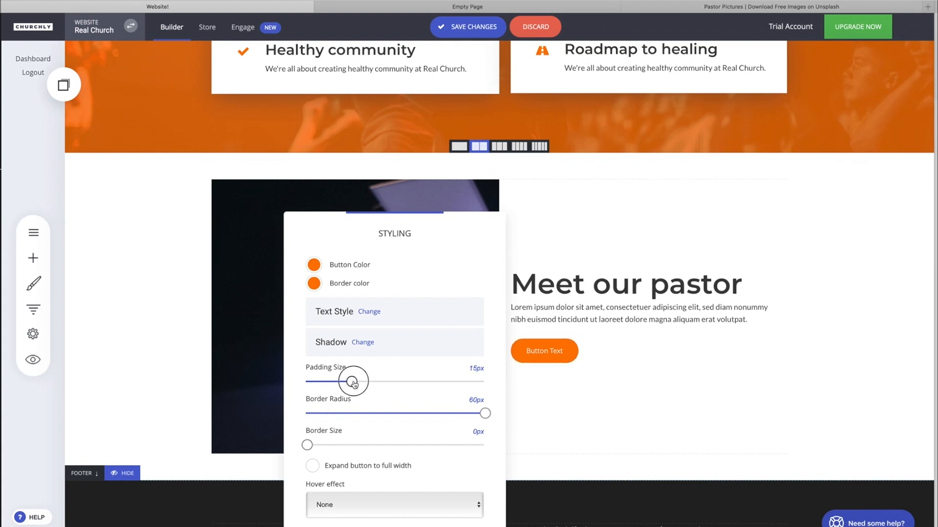
Set the button text's font family to Montserrat and its letter spacing to 2px.
{"action": "left_click", "coordinate": [368, 311]}
{"action": "left_click", "coordinate": [440, 155]}
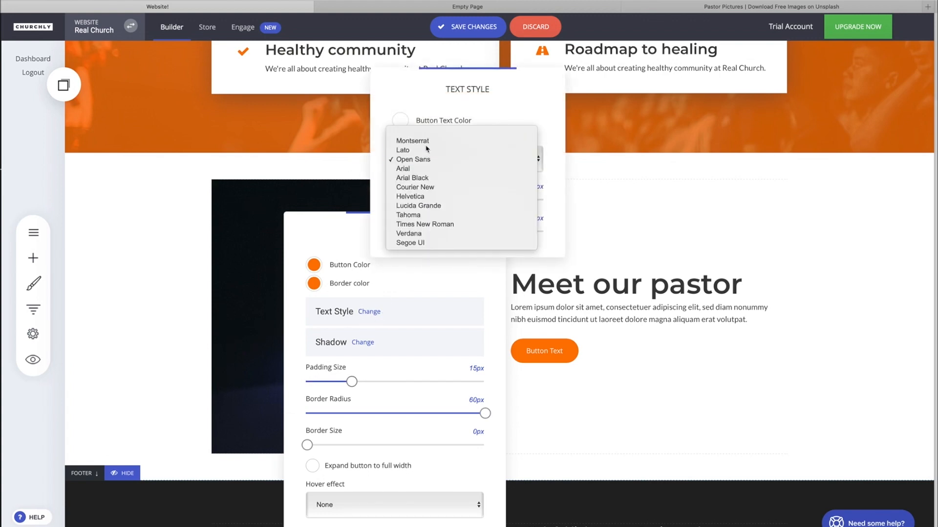
{"action": "left_click", "coordinate": [422, 141]}
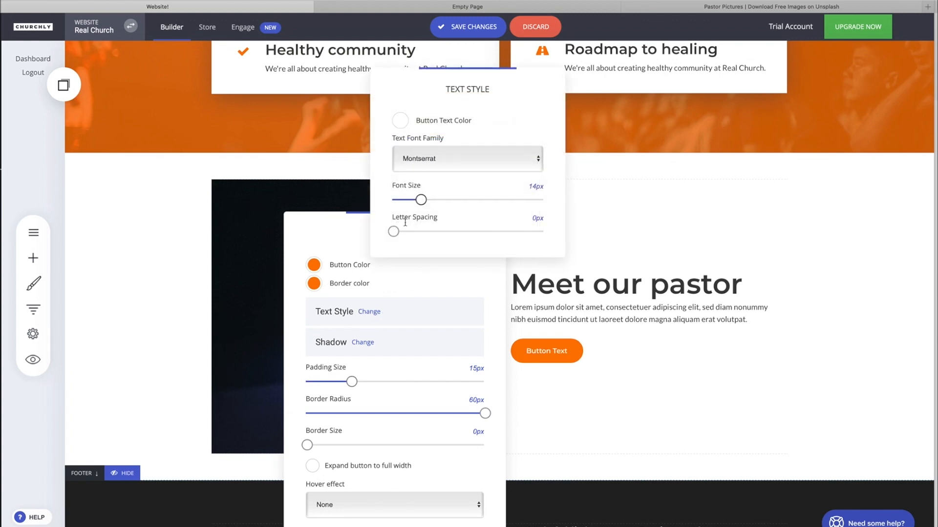
{"action": "mouse_move", "coordinate": [393, 231]}
{"action": "left_mouse_down"}
{"action": "mouse_move", "coordinate": [408, 231]}
{"action": "mouse_move", "coordinate": [397, 232]}
{"action": "left_mouse_up"}
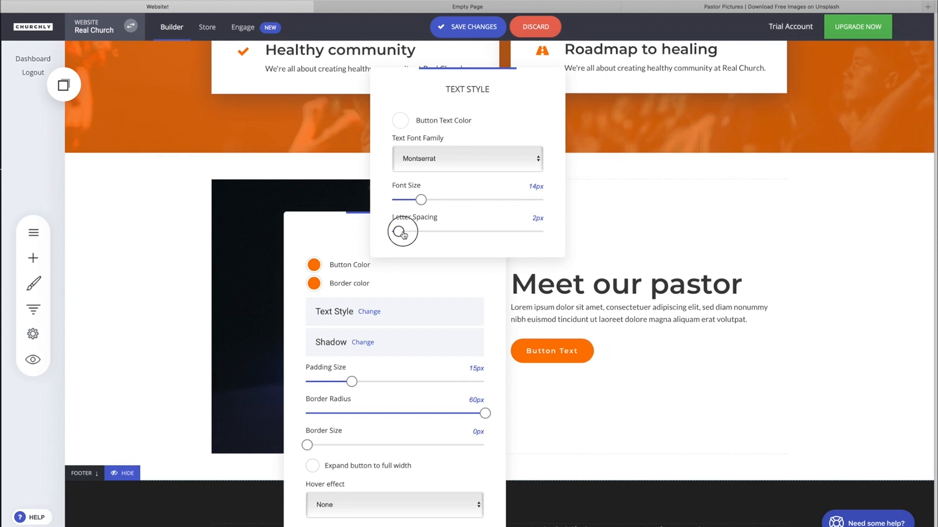
{"action": "left_click", "coordinate": [315, 239]}
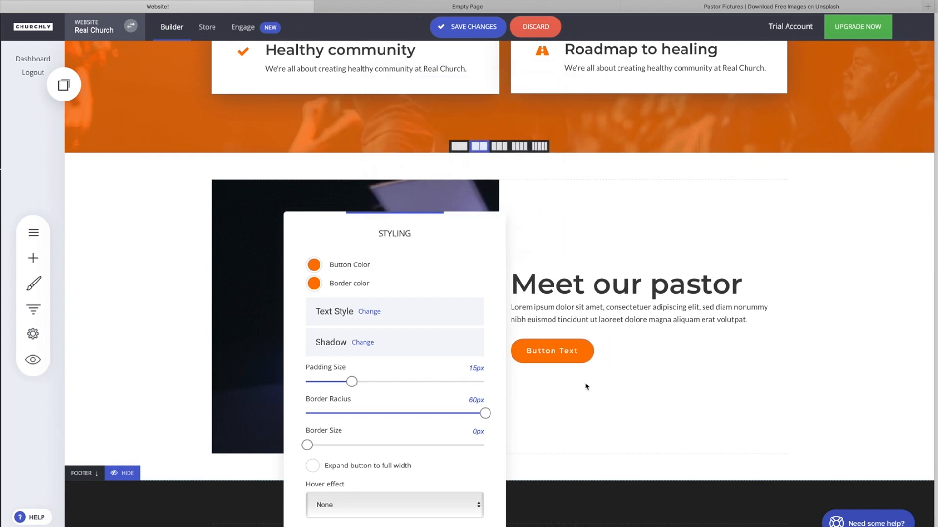
Apply the Grow hover effect to the button and close its styling settings.
{"action": "left_click", "coordinate": [401, 506]}
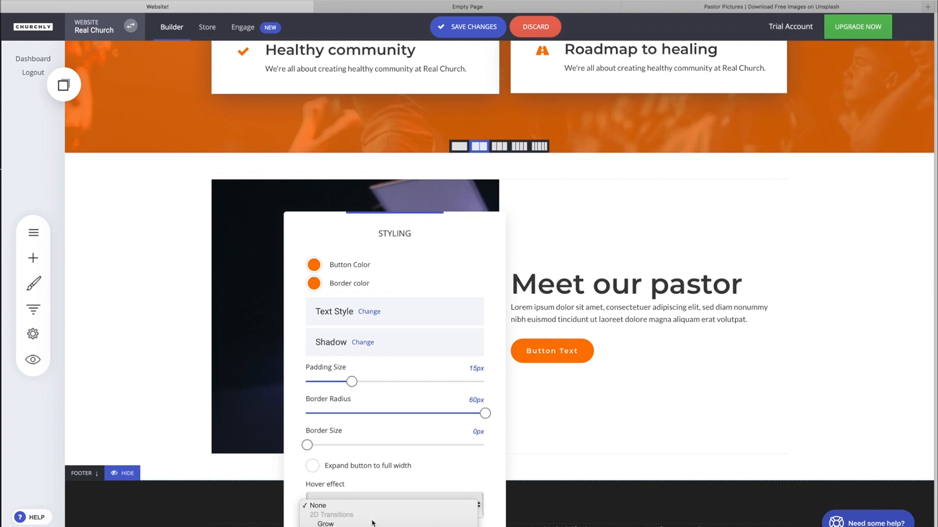
{"action": "left_click", "coordinate": [625, 398]}
{"action": "left_click", "coordinate": [625, 399]}
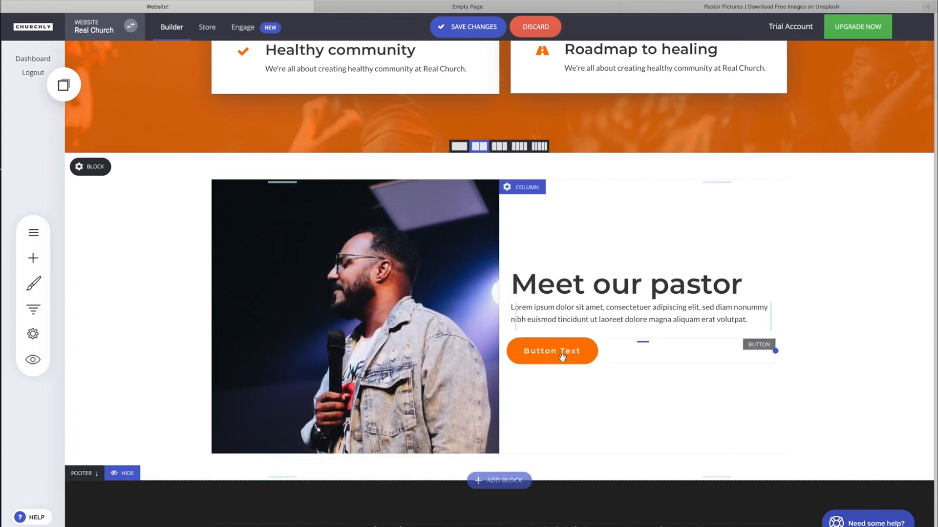
Link the button to an email with the caption "email pastor" and the pastor's email address.
{"action": "left_click", "coordinate": [561, 357]}
{"action": "left_click", "coordinate": [553, 325]}
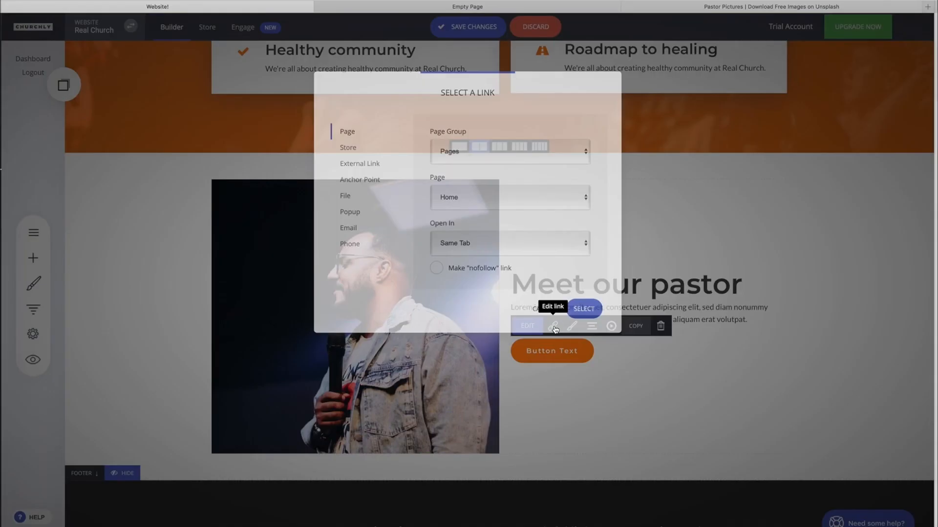
{"action": "left_click", "coordinate": [350, 229]}
{"action": "left_click", "coordinate": [477, 146]}
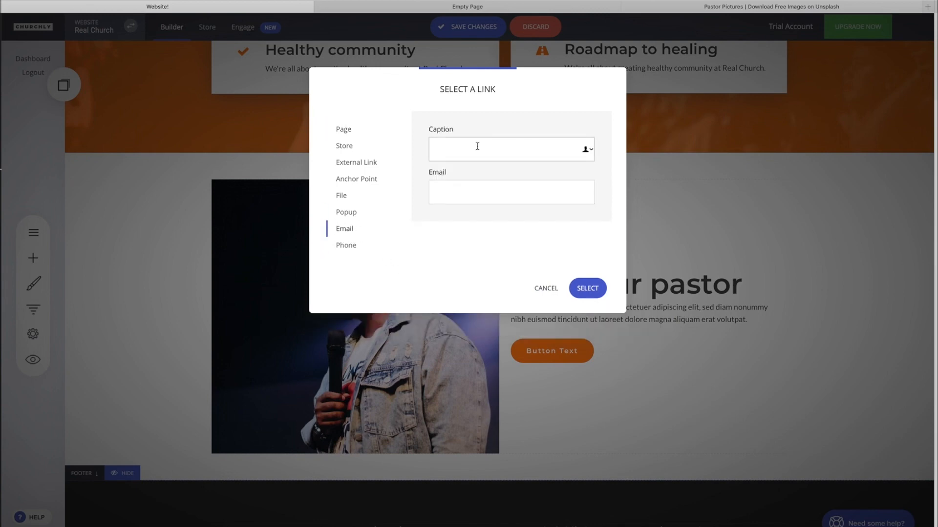
{"action": "key", "text": "Tab"}
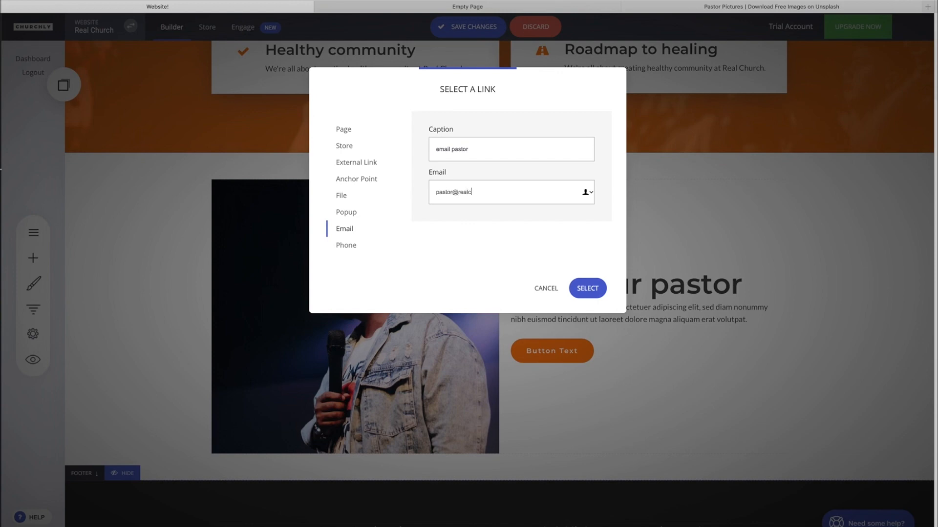
{"action": "left_click", "coordinate": [587, 289]}
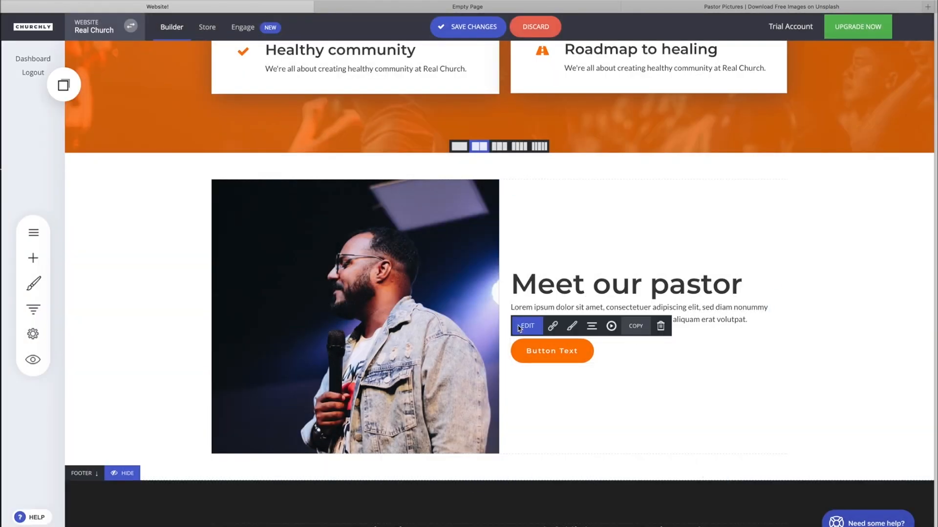
Change the button text to "Email Pastor" and save the changes.
{"action": "left_click", "coordinate": [519, 328]}
{"action": "triple_click", "coordinate": [433, 360]}
{"action": "type", "text": "Email Pastor"}
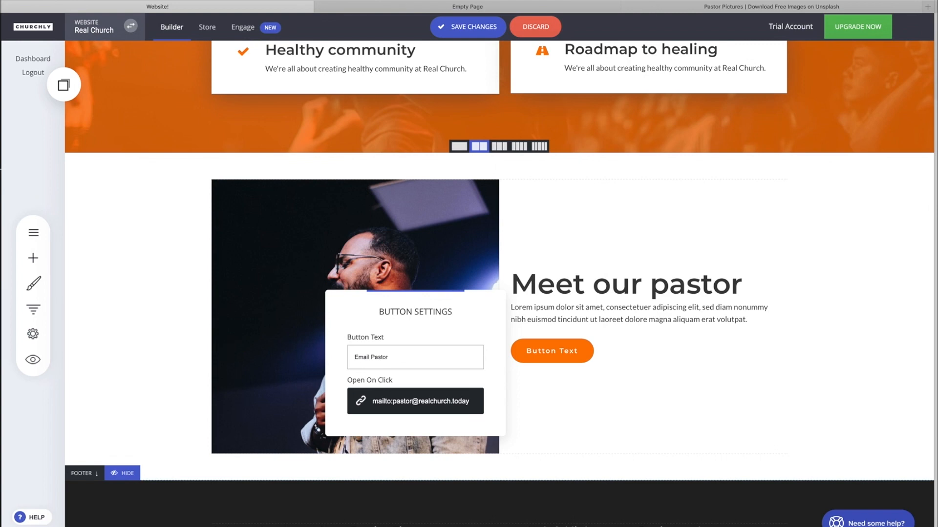
{"action": "left_click", "coordinate": [615, 437]}
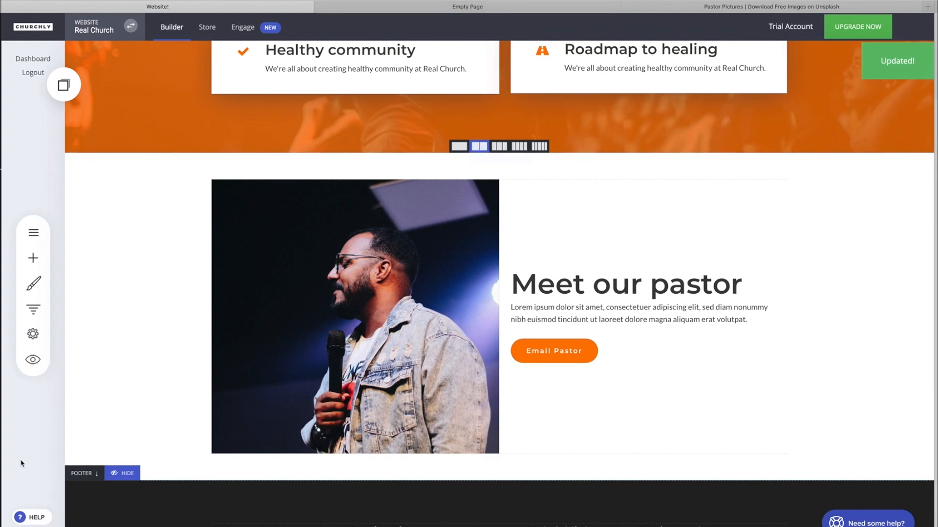
Preview the page on desktop, check the "Meet our pastor" block's heading, text and button, and close the preview.
{"action": "left_click", "coordinate": [33, 360]}
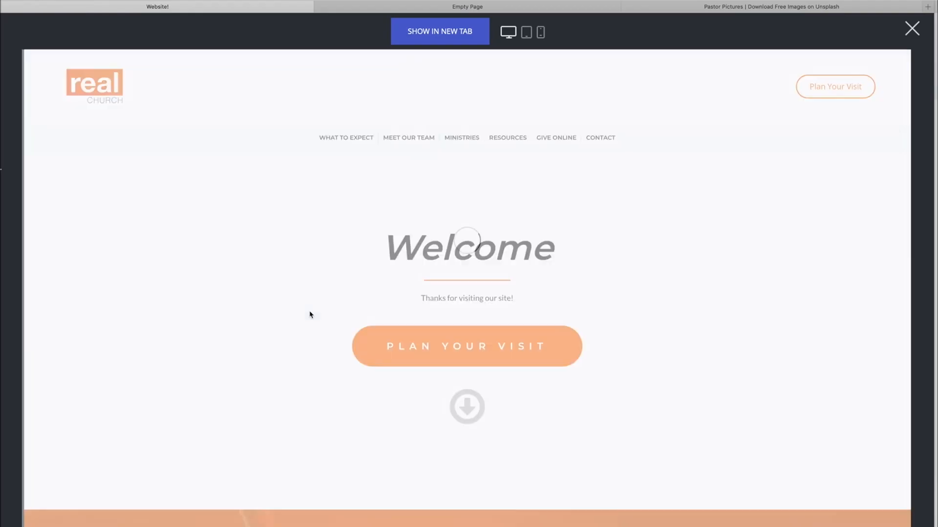
{"action": "scroll", "coordinate": [484, 243], "scroll_direction": "down", "scroll_amount": 10}
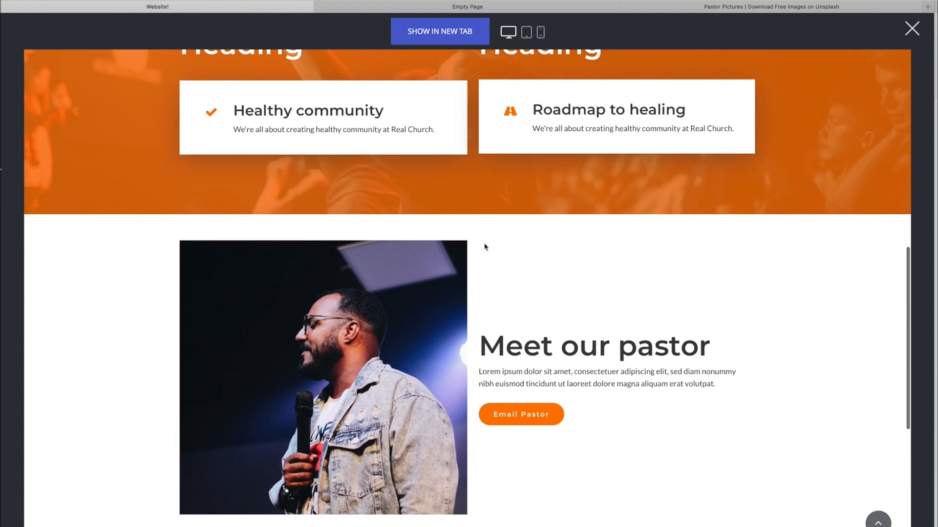
{"action": "scroll", "coordinate": [614, 293], "scroll_direction": "down", "scroll_amount": 3}
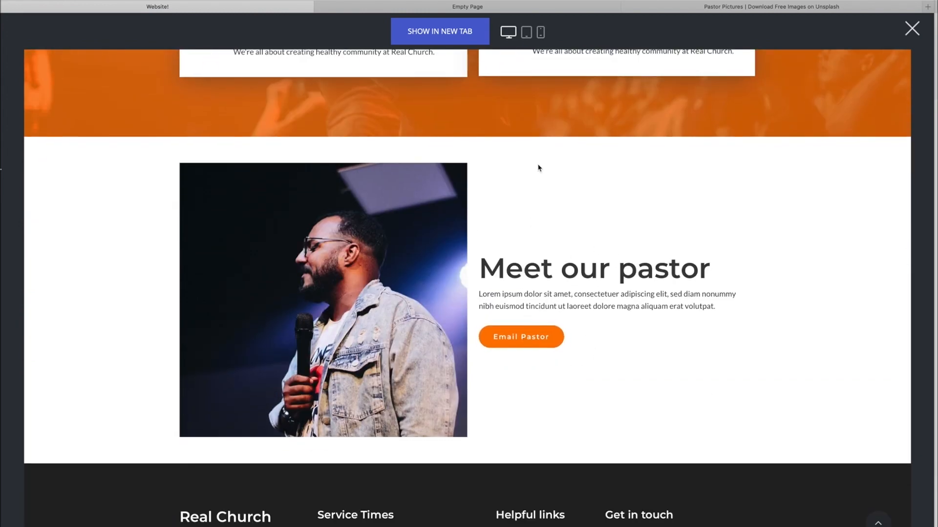
{"action": "left_click_drag", "start_coordinate": [502, 272], "coordinate": [586, 279]}
{"action": "left_click_drag", "start_coordinate": [535, 298], "coordinate": [613, 302]}
{"action": "left_click", "coordinate": [613, 303]}
{"action": "left_click", "coordinate": [912, 28]}
Review the pastor image's stretch, description and shadow settings and close them.
{"action": "scroll", "coordinate": [200, 157], "scroll_direction": "down", "scroll_amount": 1}
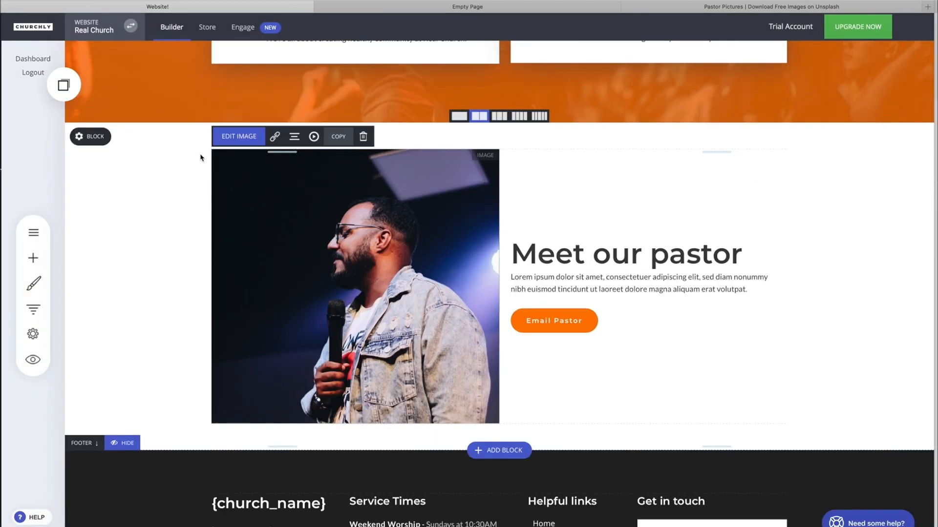
{"action": "left_click", "coordinate": [245, 137]}
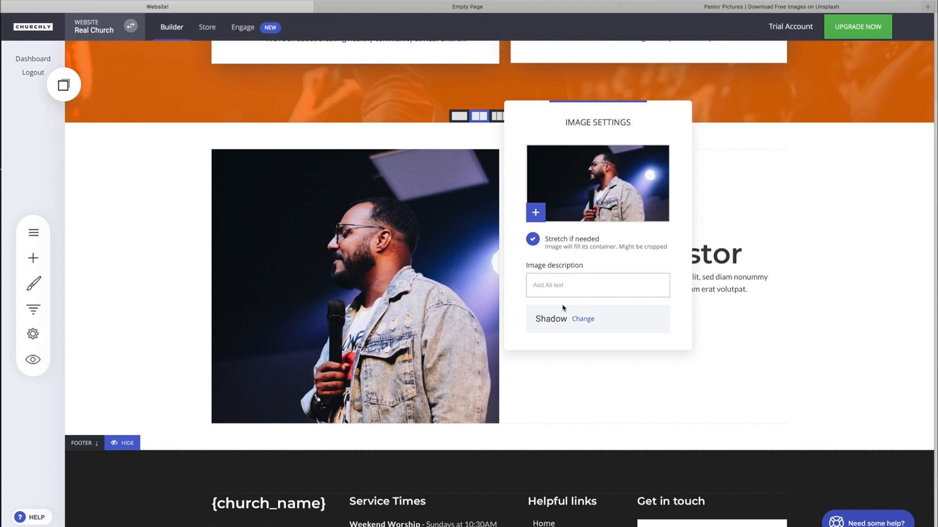
{"action": "left_click_drag", "start_coordinate": [601, 115], "coordinate": [632, 143]}
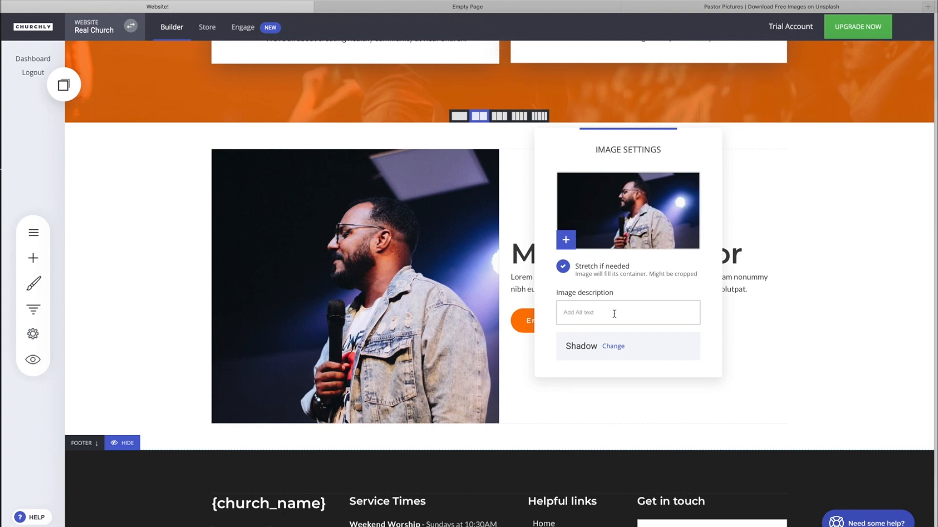
{"action": "left_click", "coordinate": [611, 402]}
Add the image description "Picture of pastor preaching" to the pastor image.
{"action": "scroll", "coordinate": [611, 414], "scroll_direction": "up", "scroll_amount": 10}
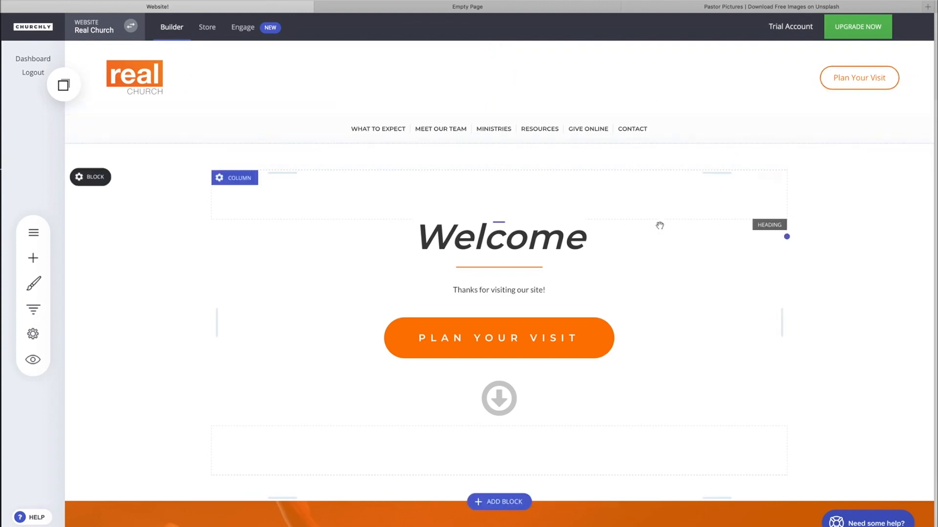
{"action": "scroll", "coordinate": [657, 224], "scroll_direction": "down", "scroll_amount": 5}
{"action": "scroll", "coordinate": [659, 226], "scroll_direction": "down", "scroll_amount": 6}
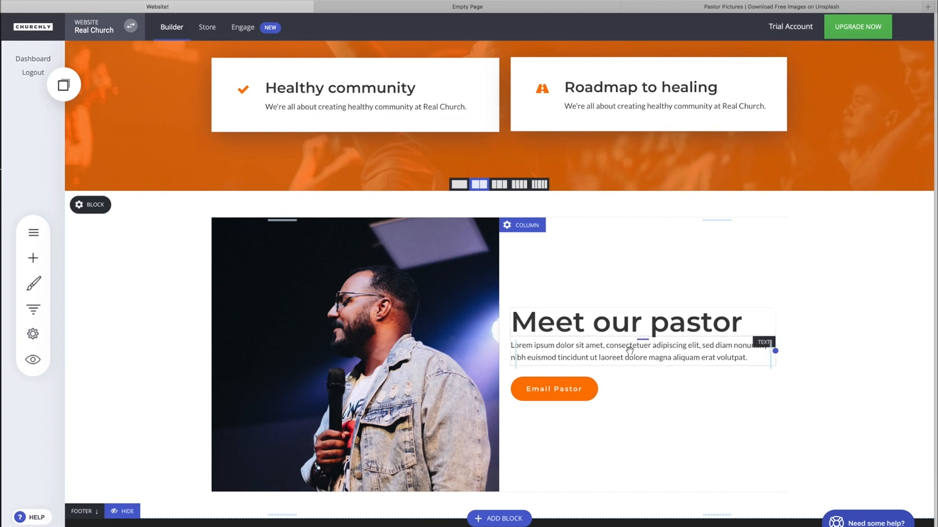
{"action": "scroll", "coordinate": [630, 342], "scroll_direction": "down", "scroll_amount": 1}
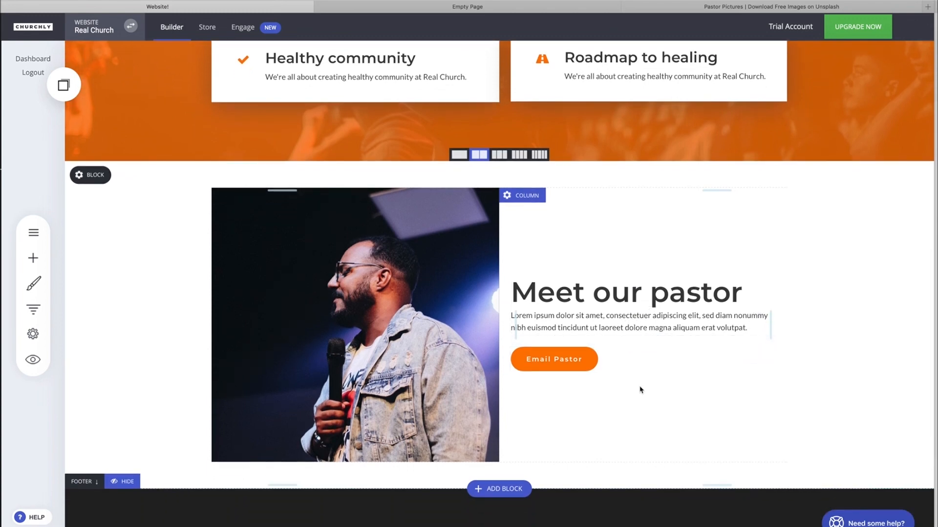
{"action": "scroll", "coordinate": [640, 388], "scroll_direction": "down", "scroll_amount": 1}
{"action": "mouse_move", "coordinate": [239, 190]}
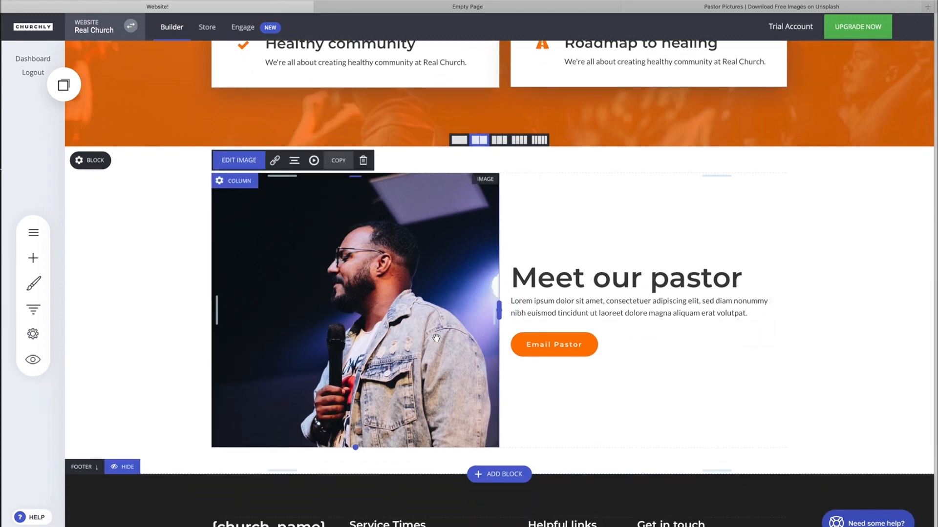
{"action": "left_click", "coordinate": [240, 161]}
{"action": "left_click", "coordinate": [558, 312]}
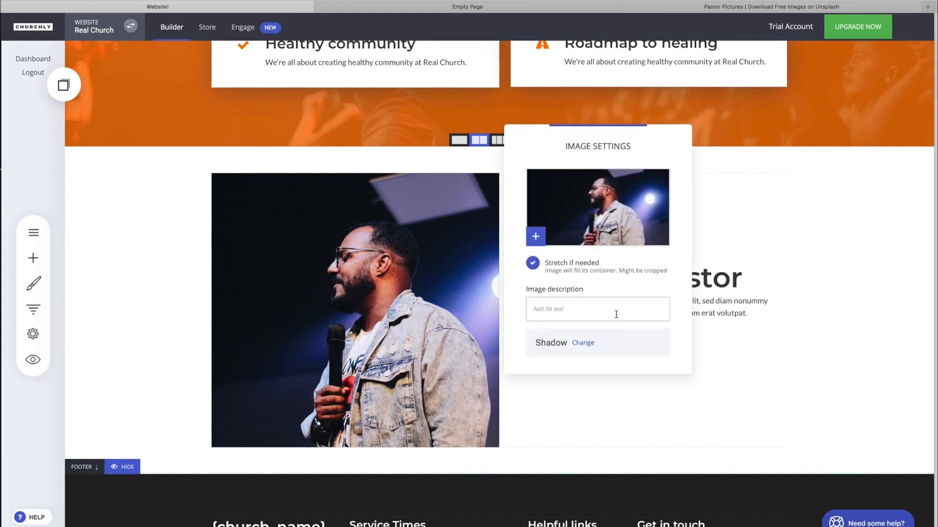
{"action": "type", "text": "Picture of pastor preaching"}
{"action": "double_click", "coordinate": [565, 306]}
Apply an outer shadow to the pastor image in dark gray 353535 at about 0.71 opacity.
{"action": "left_click_drag", "start_coordinate": [599, 146], "coordinate": [686, 118]}
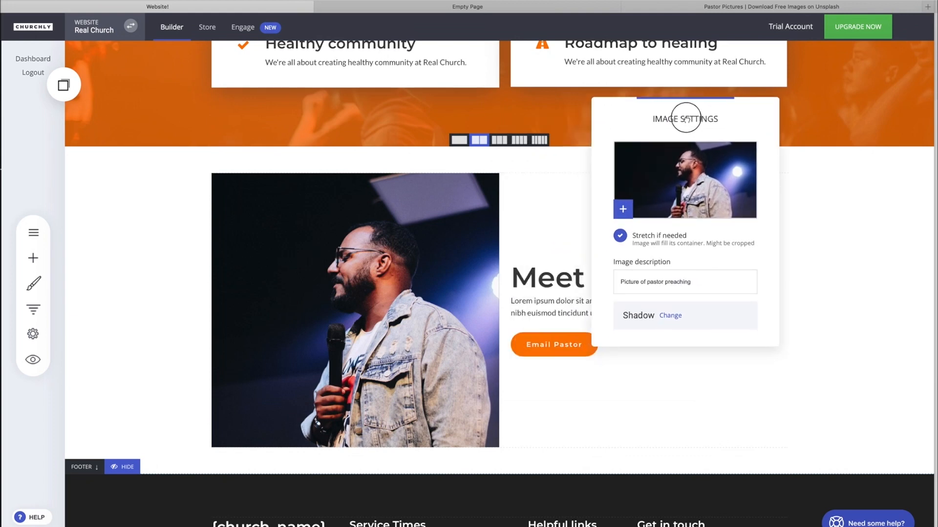
{"action": "left_click", "coordinate": [673, 315]}
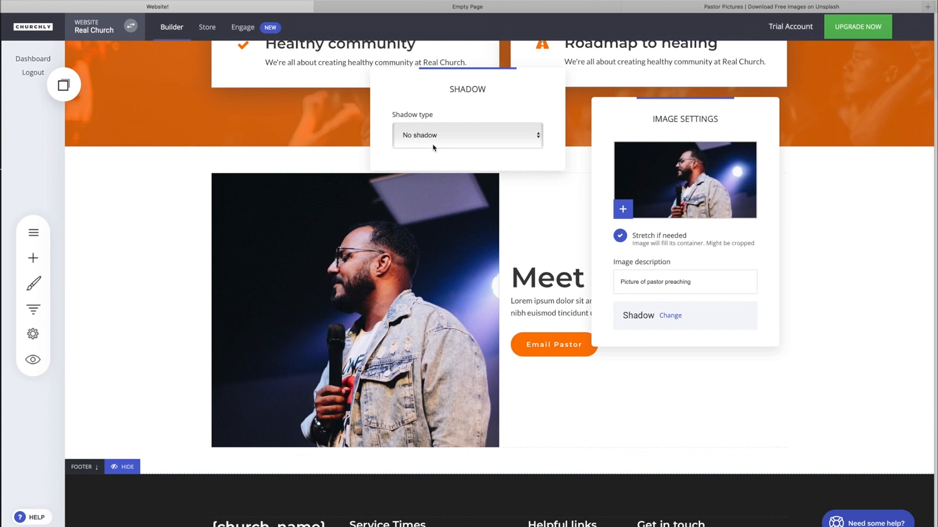
{"action": "left_click", "coordinate": [432, 146]}
{"action": "left_click", "coordinate": [434, 145]}
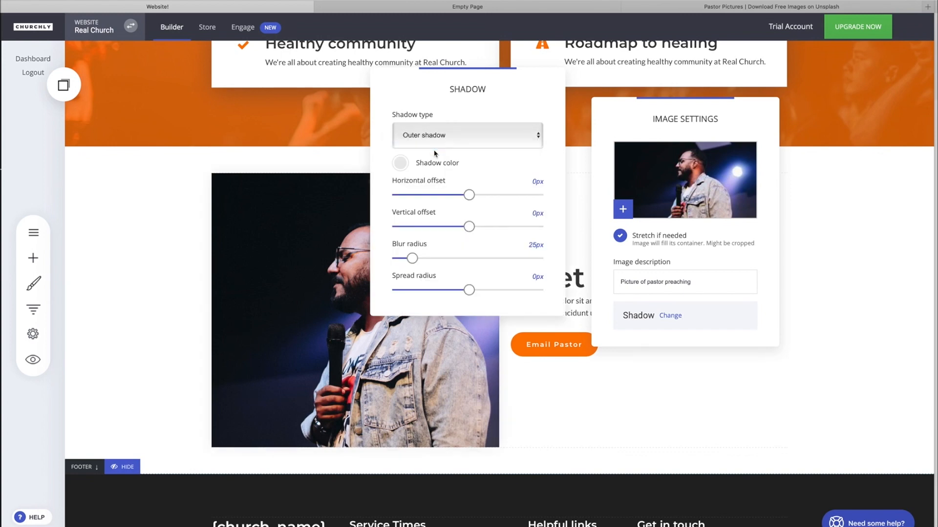
{"action": "left_click", "coordinate": [400, 164]}
{"action": "left_click_drag", "start_coordinate": [425, 267], "coordinate": [465, 268]}
{"action": "left_click_drag", "start_coordinate": [412, 207], "coordinate": [393, 241]}
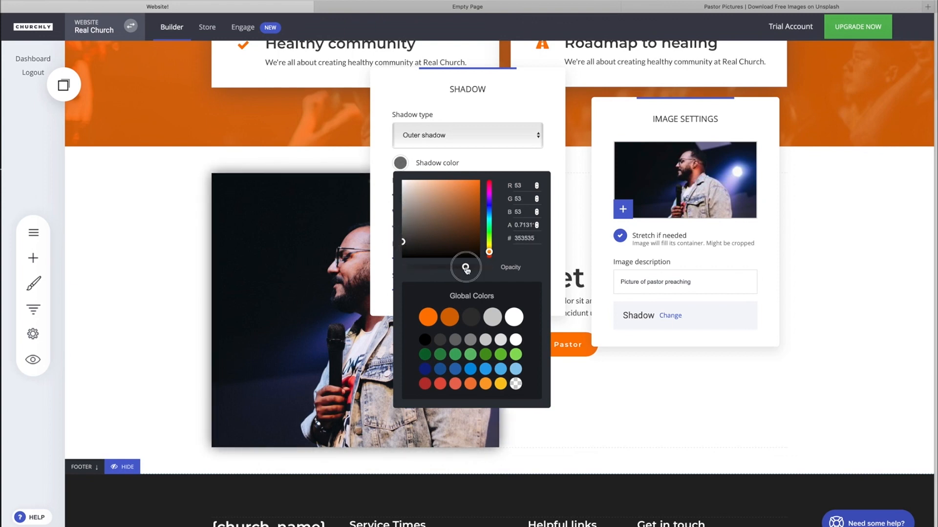
{"action": "left_click", "coordinate": [560, 235]}
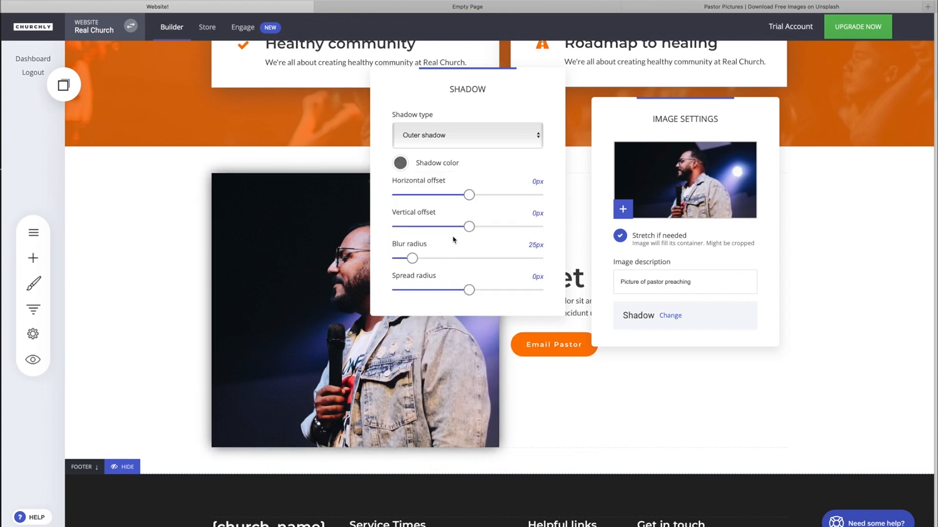
Set the shadow's vertical offset to 10px, blur radius to 77px and color opacity to about 0.59, and save the changes.
{"action": "left_click_drag", "start_coordinate": [469, 226], "coordinate": [482, 226]}
{"action": "left_click_drag", "start_coordinate": [413, 258], "coordinate": [452, 258]}
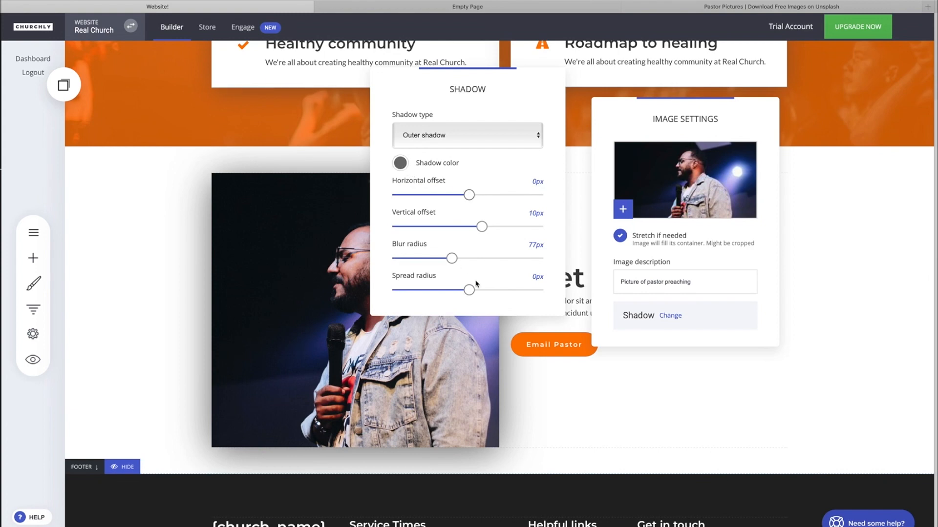
{"action": "left_click", "coordinate": [401, 164]}
{"action": "left_click_drag", "start_coordinate": [468, 272], "coordinate": [455, 273]}
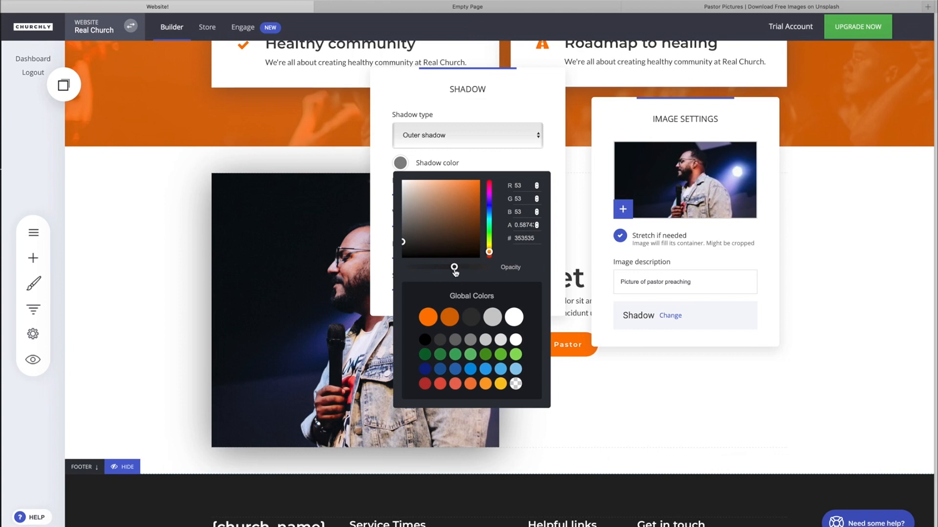
{"action": "left_click", "coordinate": [560, 244]}
{"action": "left_click", "coordinate": [601, 374]}
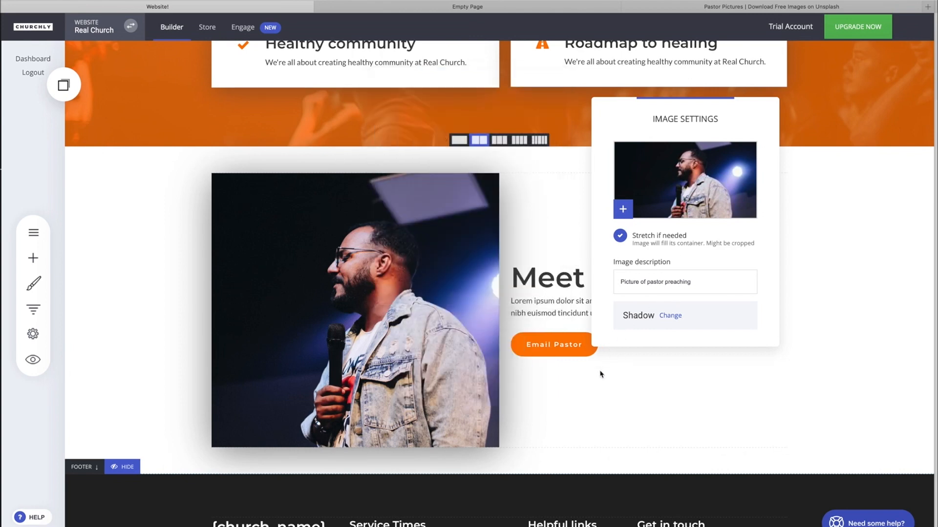
{"action": "left_click", "coordinate": [672, 363]}
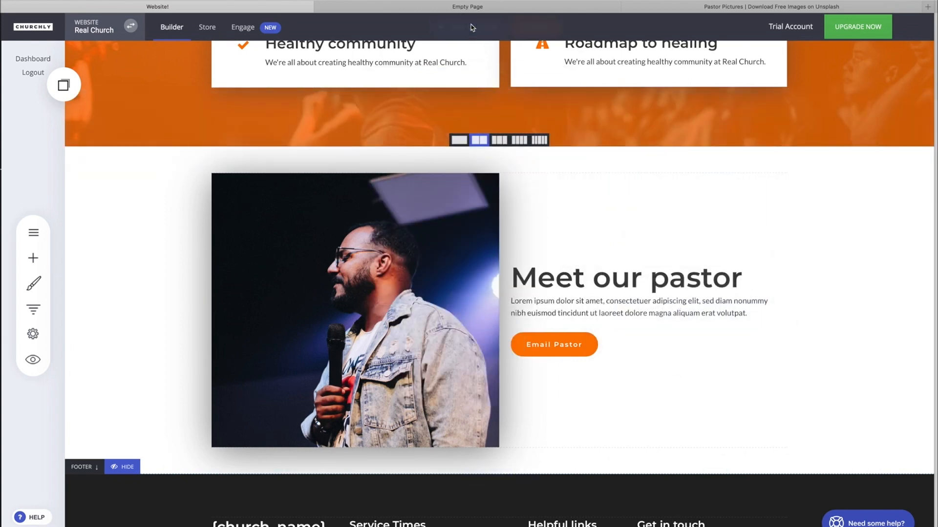
Preview the page to check the pastor image's shadow and close the preview.
{"action": "left_click", "coordinate": [33, 360]}
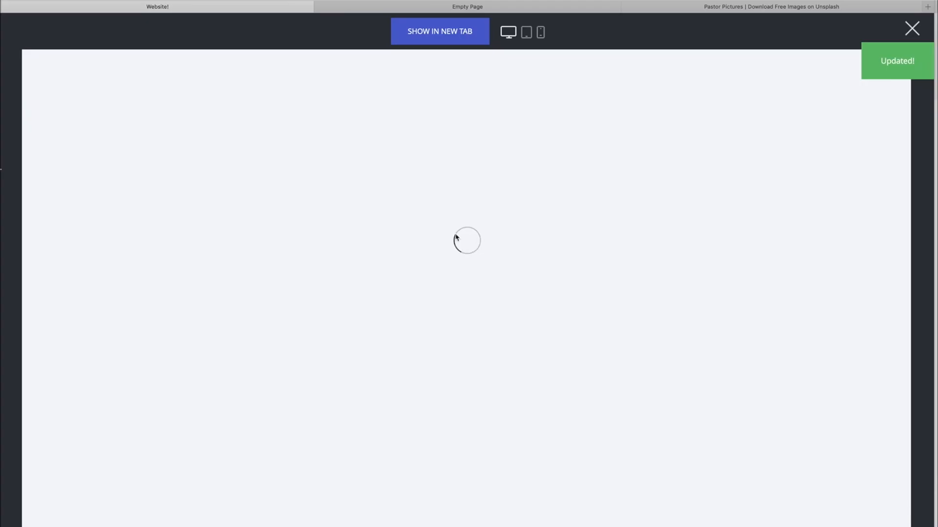
{"action": "scroll", "coordinate": [469, 282], "scroll_direction": "down", "scroll_amount": 10}
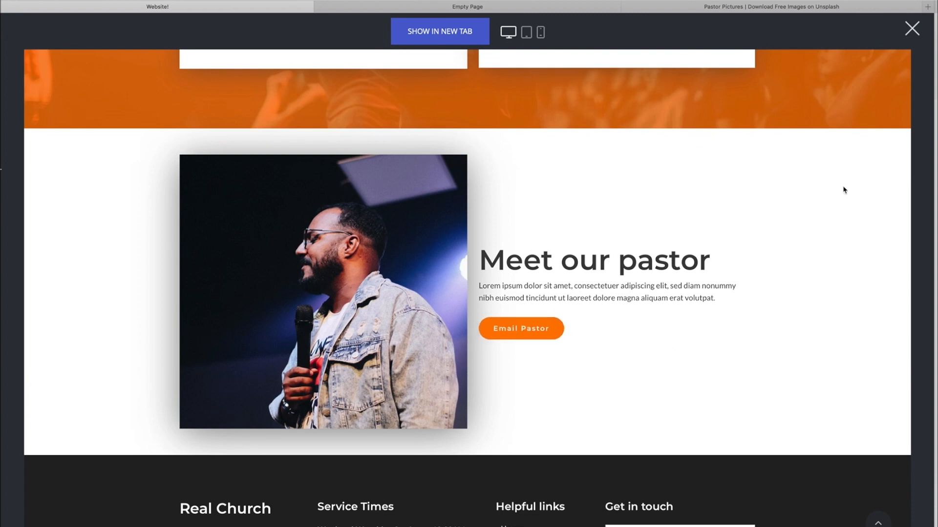
{"action": "scroll", "coordinate": [843, 189], "scroll_direction": "up", "scroll_amount": 3}
{"action": "left_click", "coordinate": [911, 29]}
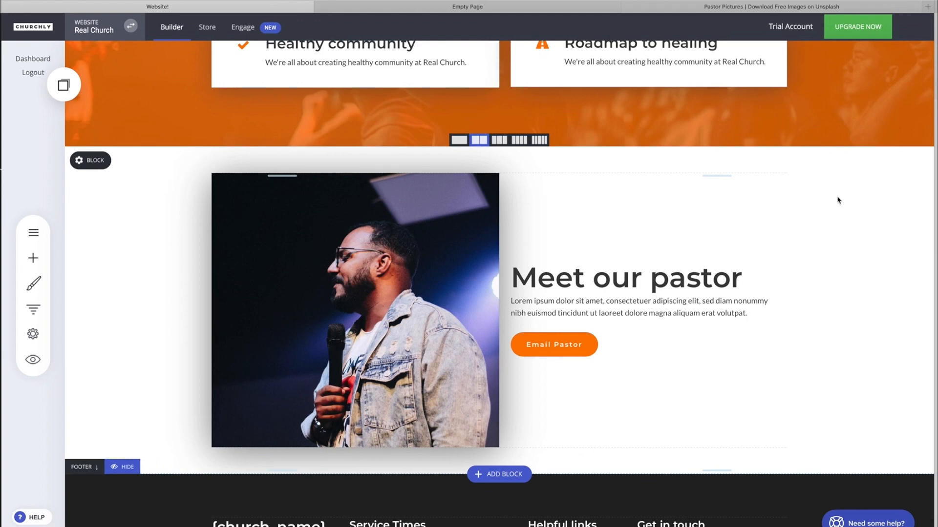
Look through the Answers and Ask sections of the help widget and close it.
{"action": "left_click", "coordinate": [872, 523]}
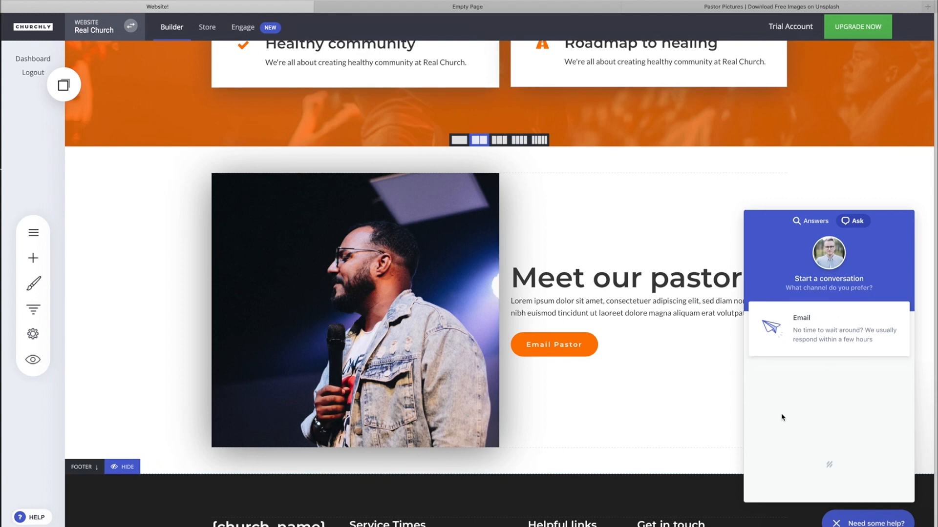
{"action": "left_click", "coordinate": [819, 220]}
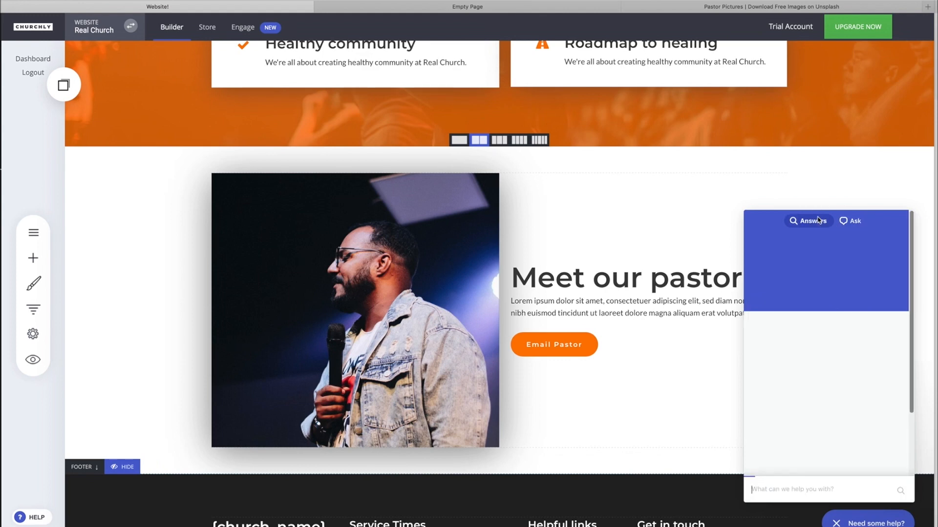
{"action": "left_click", "coordinate": [858, 222]}
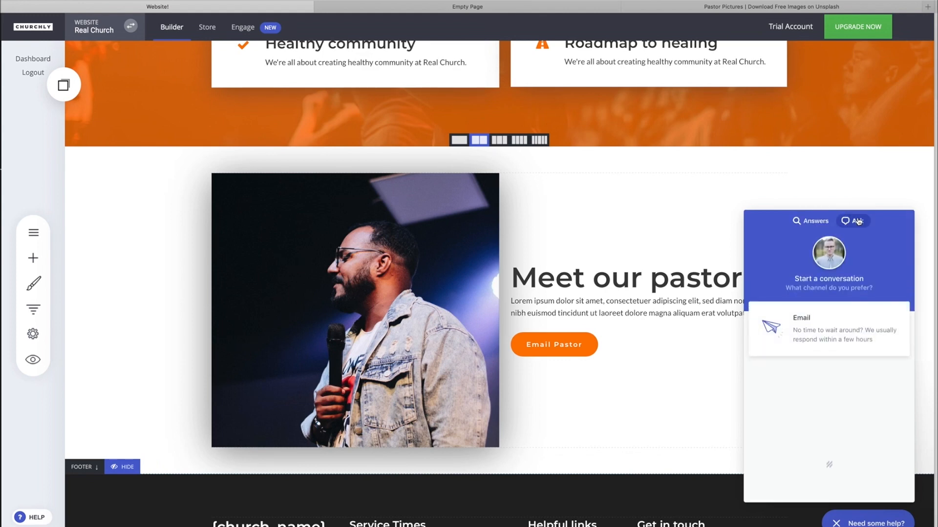
{"action": "left_click", "coordinate": [875, 514]}
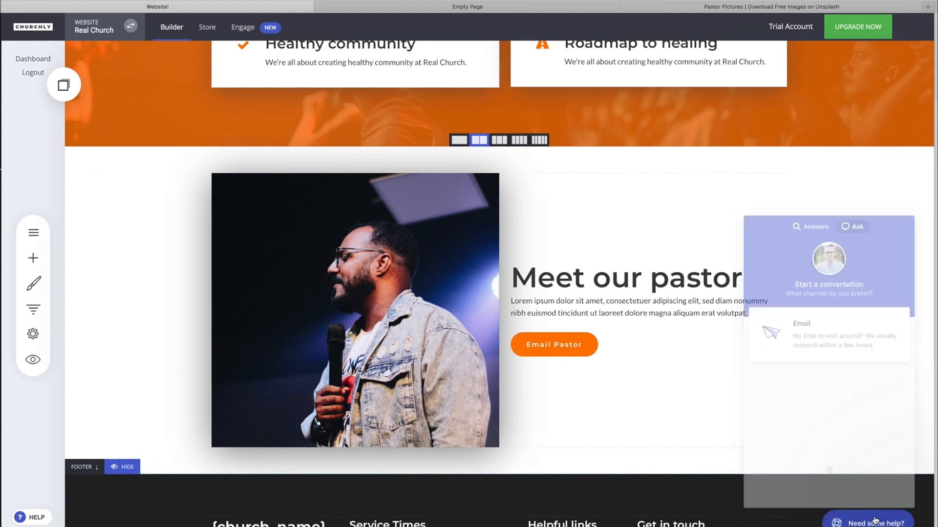